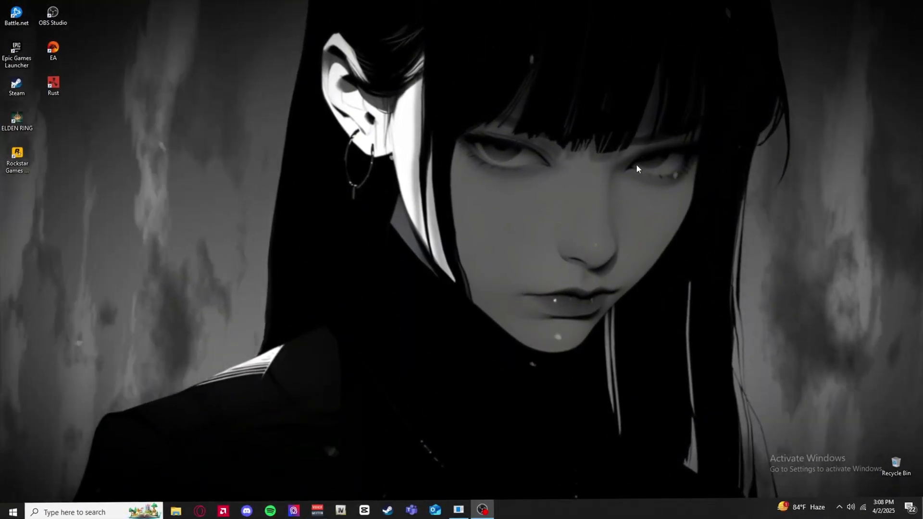
Open the Virus & threat protection settings of Windows Security through the Windows Update & Security settings
{"action": "left_click", "coordinate": [96, 509]}
{"action": "type", "text": "settings"}
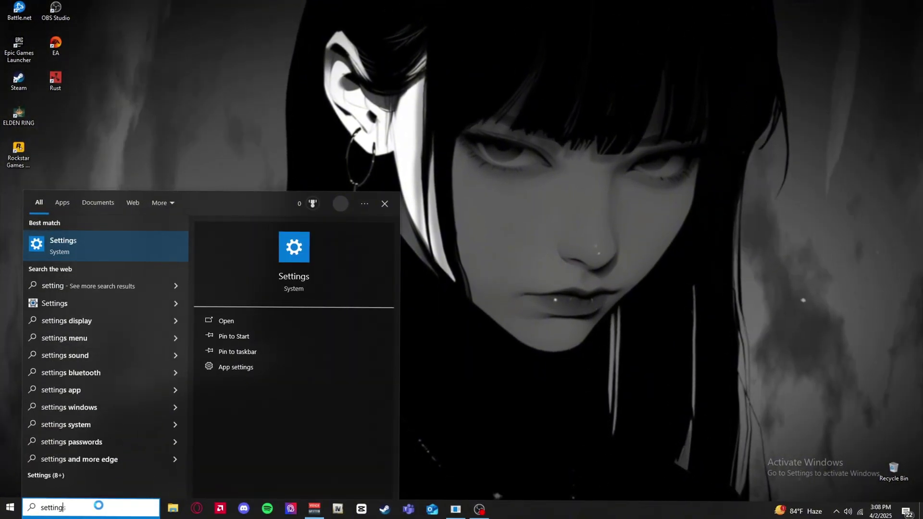
{"action": "key", "text": "Return"}
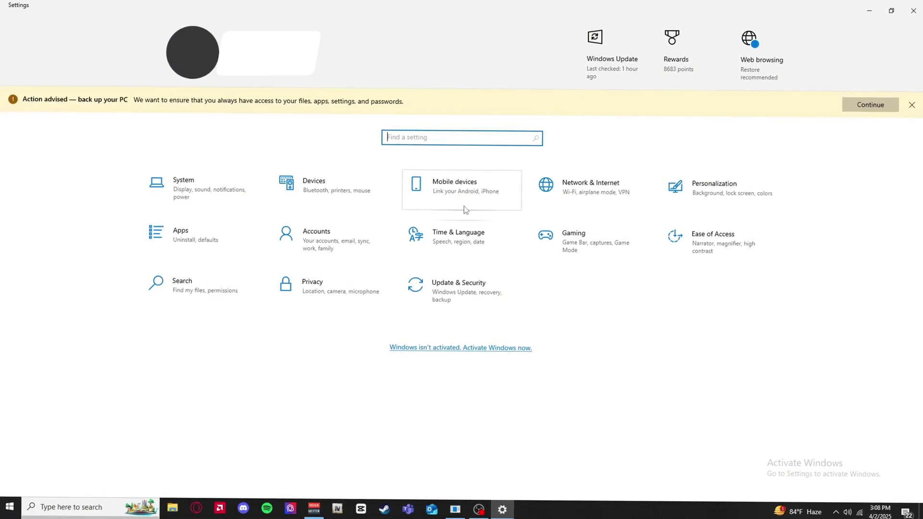
{"action": "left_click", "coordinate": [449, 288]}
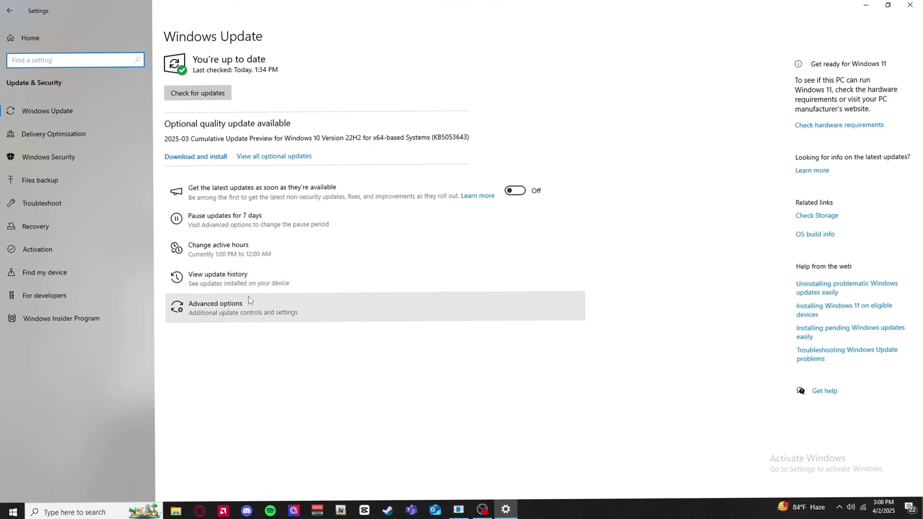
{"action": "left_click", "coordinate": [67, 161]}
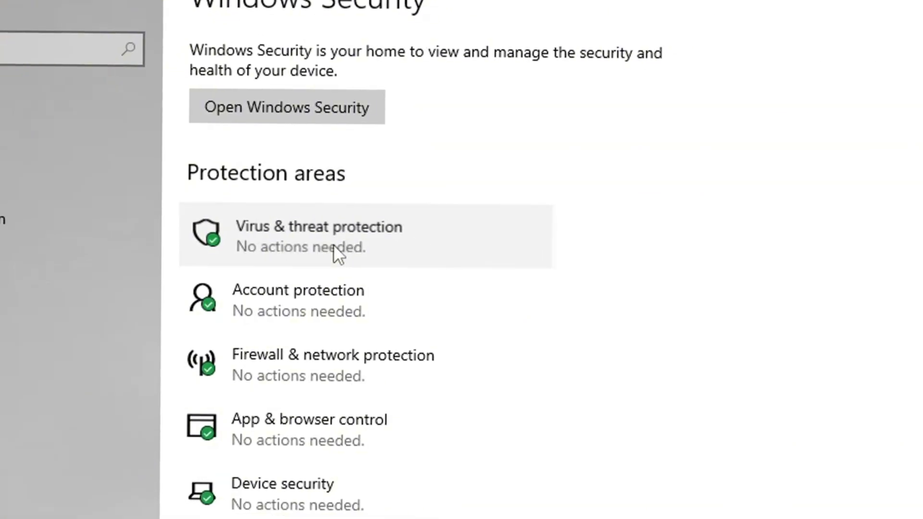
{"action": "left_click", "coordinate": [471, 294]}
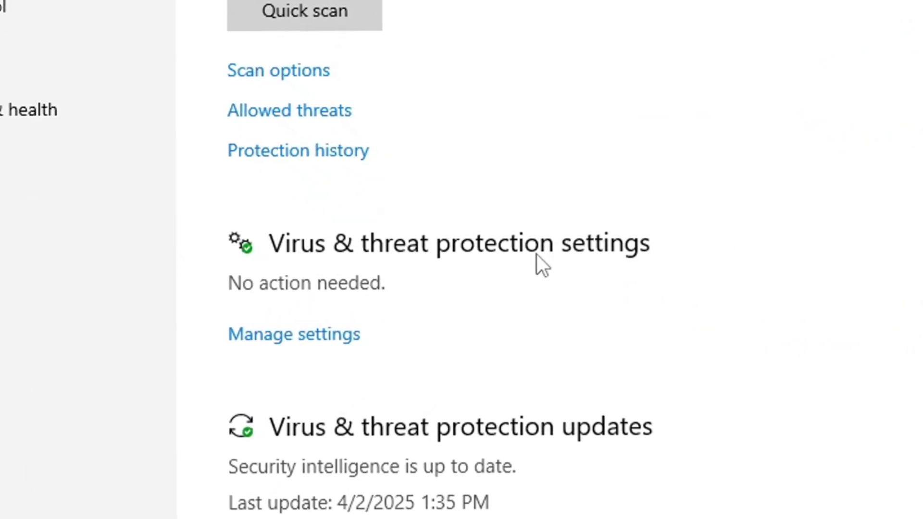
{"action": "left_click", "coordinate": [332, 331]}
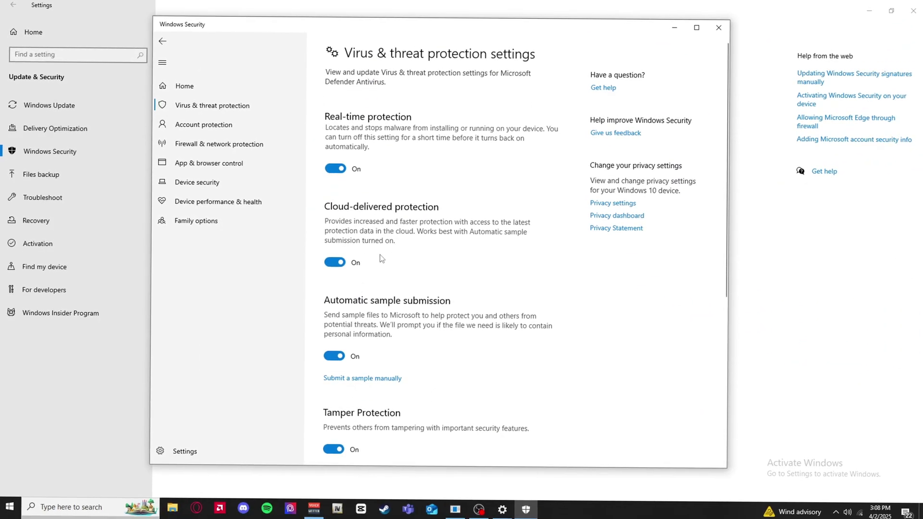
Add the Grand Theft Auto V game folder as a folder exclusion for Microsoft Defender Antivirus
{"action": "scroll", "coordinate": [382, 259], "scroll_direction": "down", "scroll_amount": 5}
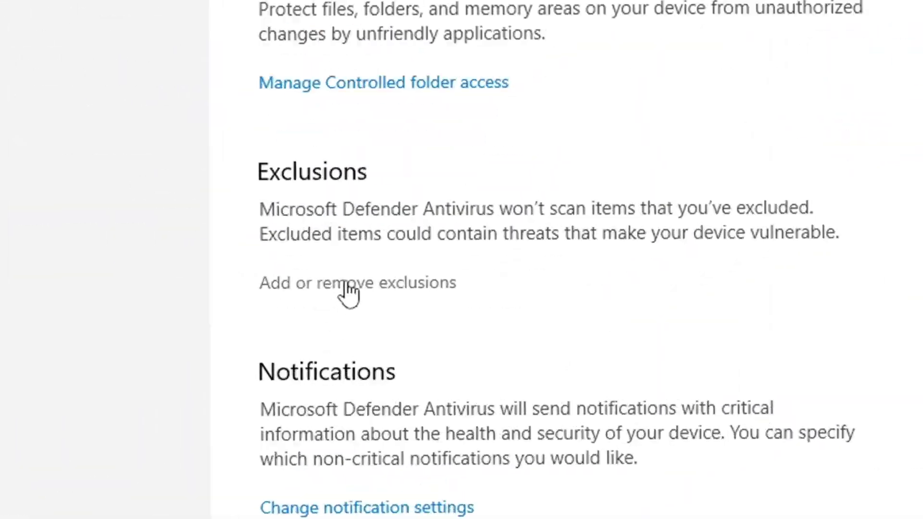
{"action": "left_click", "coordinate": [358, 351]}
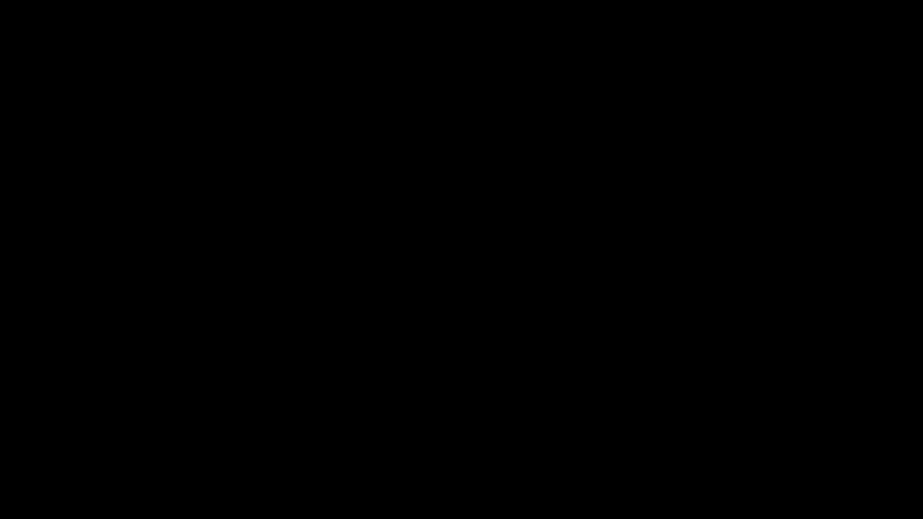
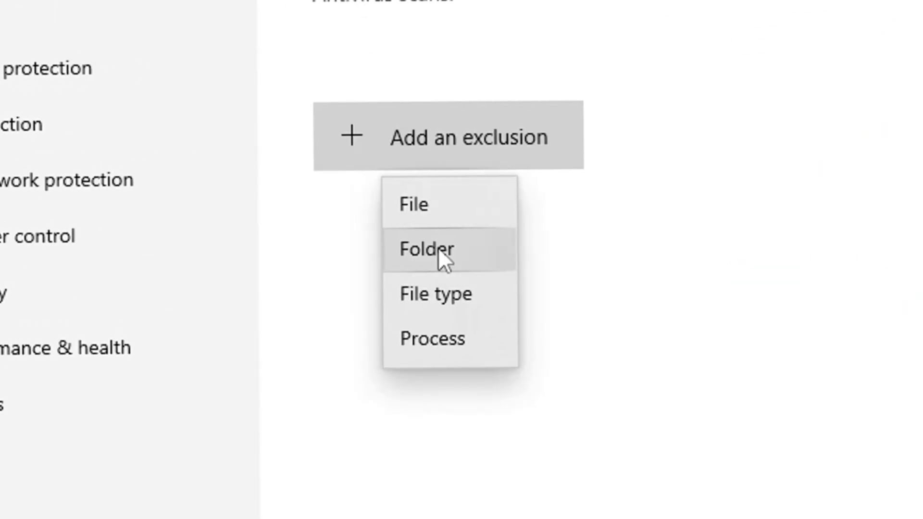
{"action": "left_click", "coordinate": [439, 247]}
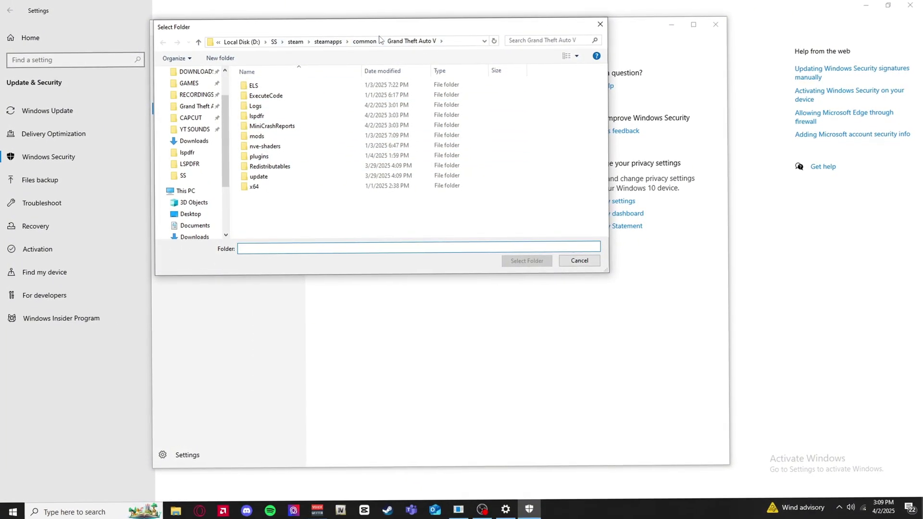
{"action": "scroll", "coordinate": [193, 94], "scroll_direction": "up", "scroll_amount": 1}
{"action": "left_click", "coordinate": [197, 93]}
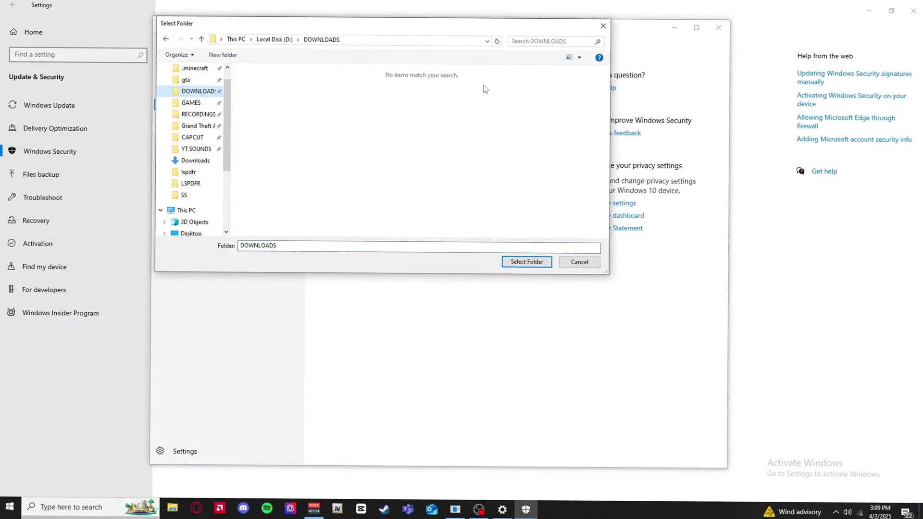
{"action": "left_click", "coordinate": [191, 133]}
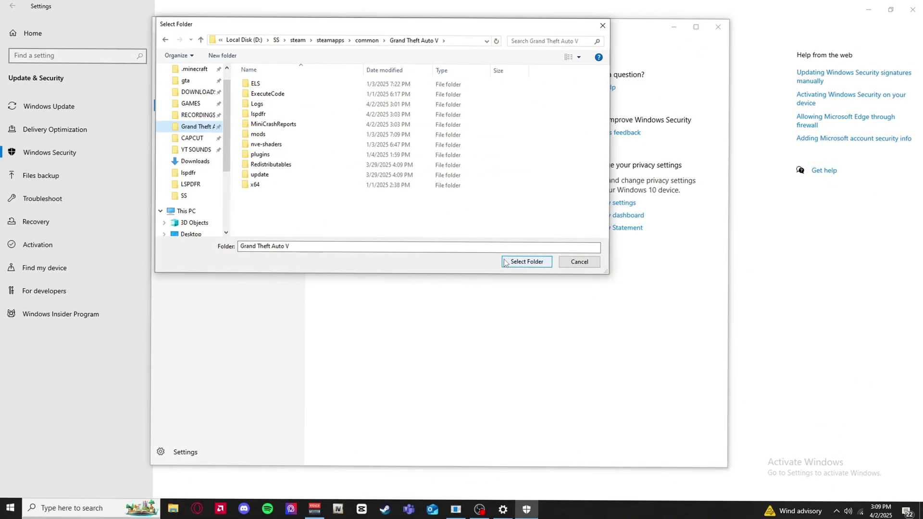
{"action": "left_click", "coordinate": [527, 263]}
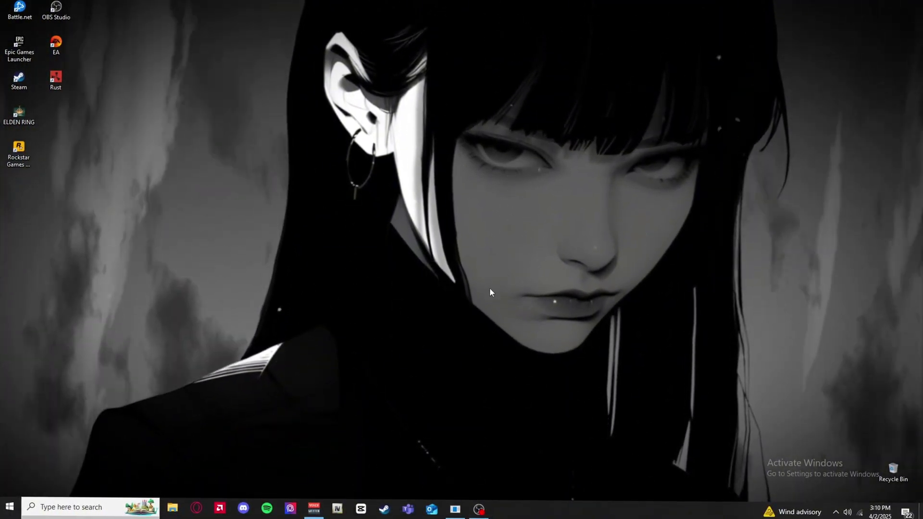
Open the Grand Theft Auto V folder in File Explorer and launch RAGEPluginHook's settings from its shortcut
{"action": "key", "text": "super+e"}
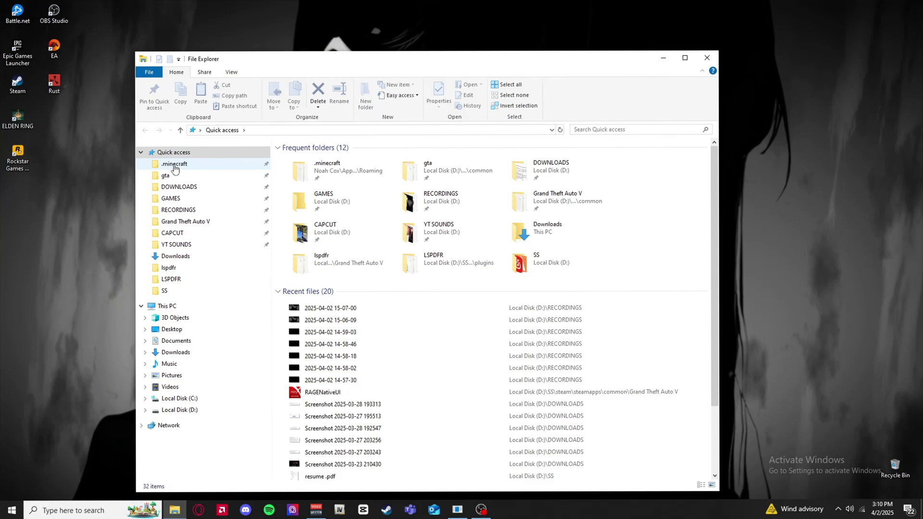
{"action": "left_click", "coordinate": [186, 222]}
{"action": "scroll", "coordinate": [308, 274], "scroll_direction": "down", "scroll_amount": 12}
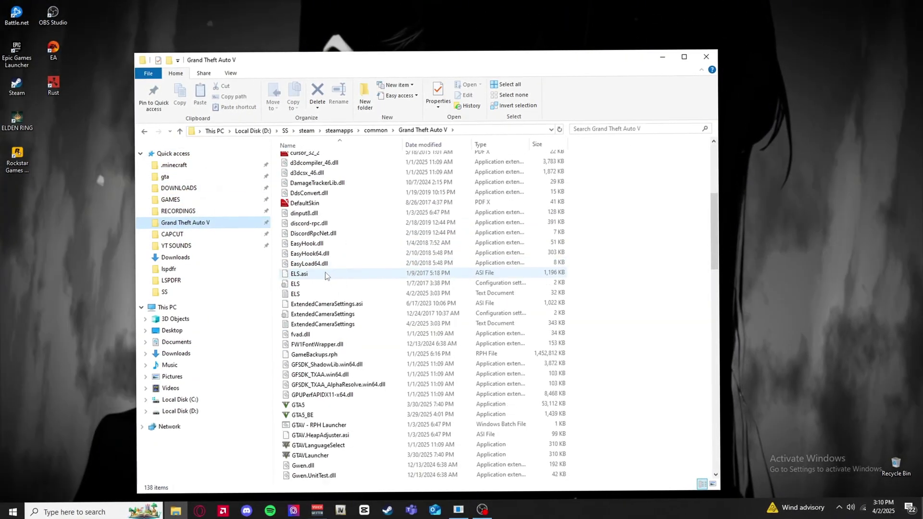
{"action": "scroll", "coordinate": [307, 277], "scroll_direction": "down", "scroll_amount": 18}
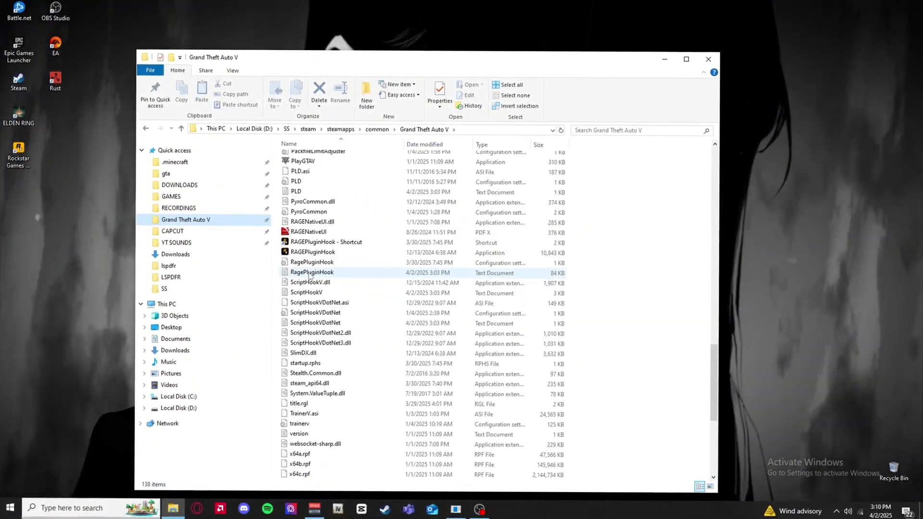
{"action": "double_click", "coordinate": [333, 244]}
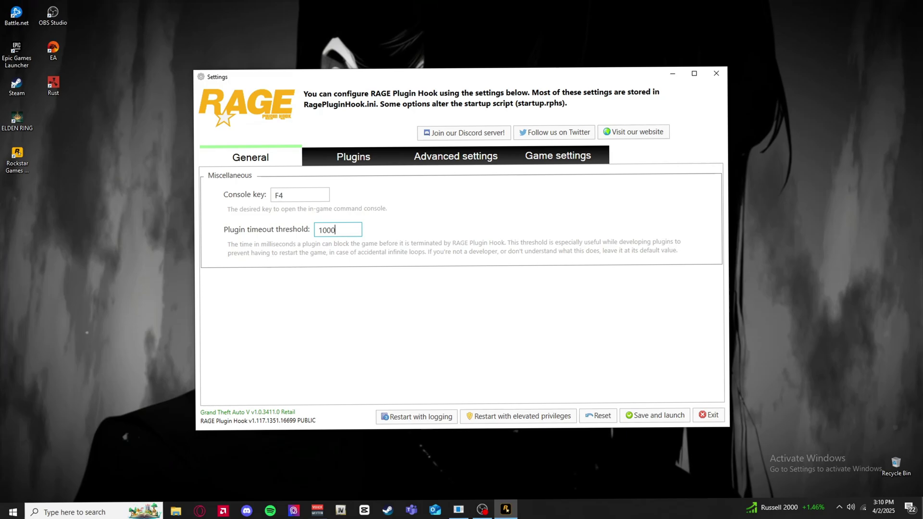
Try 6000 and 70000 as values for the plugin timeout threshold
{"action": "left_click_drag", "start_coordinate": [335, 231], "coordinate": [269, 234]}
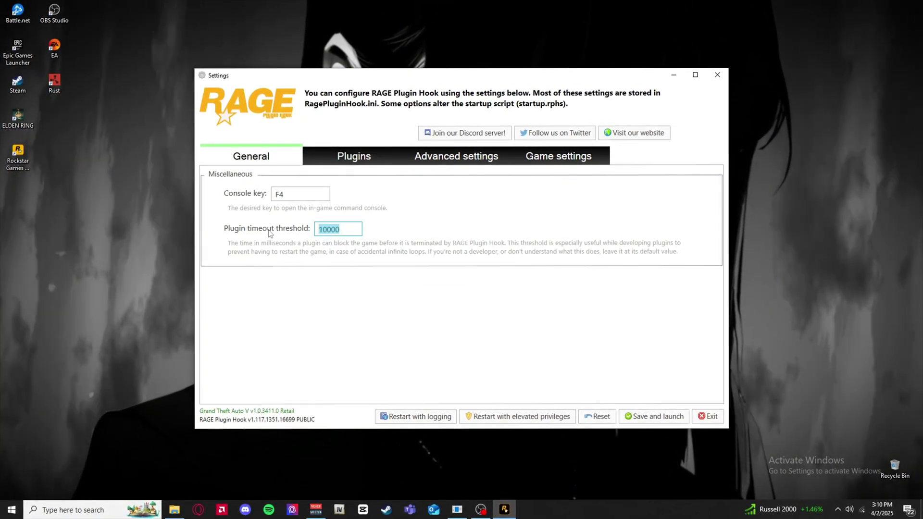
{"action": "type", "text": "6000"}
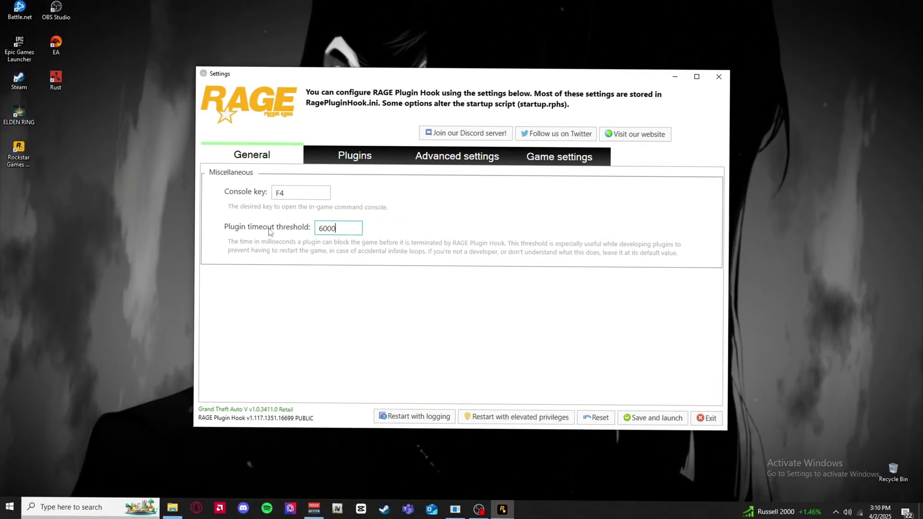
{"action": "key", "text": "BackSpace"}
{"action": "key", "text": "BackSpace"}
{"action": "key", "text": "BackSpace"}
{"action": "key", "text": "BackSpace"}
{"action": "type", "text": "70000"}
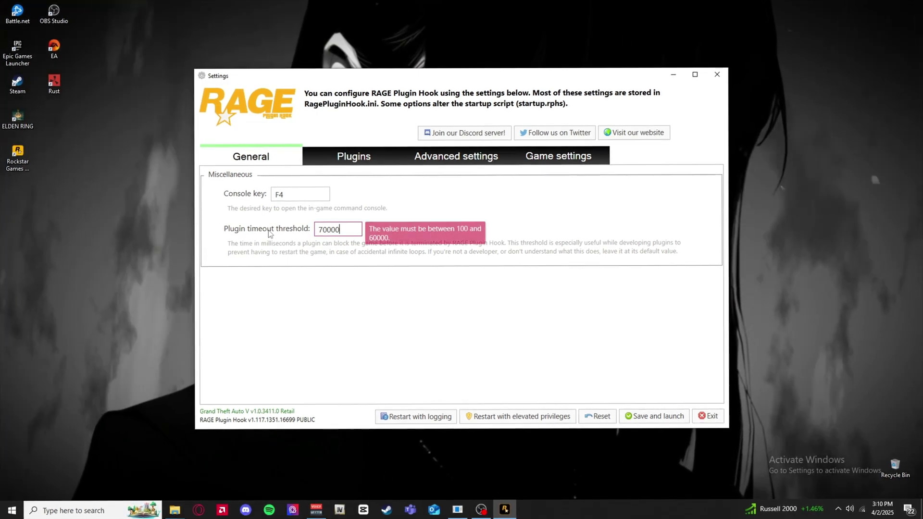
Set the plugin timeout threshold to 60000 milliseconds
{"action": "key", "text": "BackSpace"}
{"action": "key", "text": "BackSpace"}
{"action": "key", "text": "BackSpace"}
{"action": "key", "text": "BackSpace"}
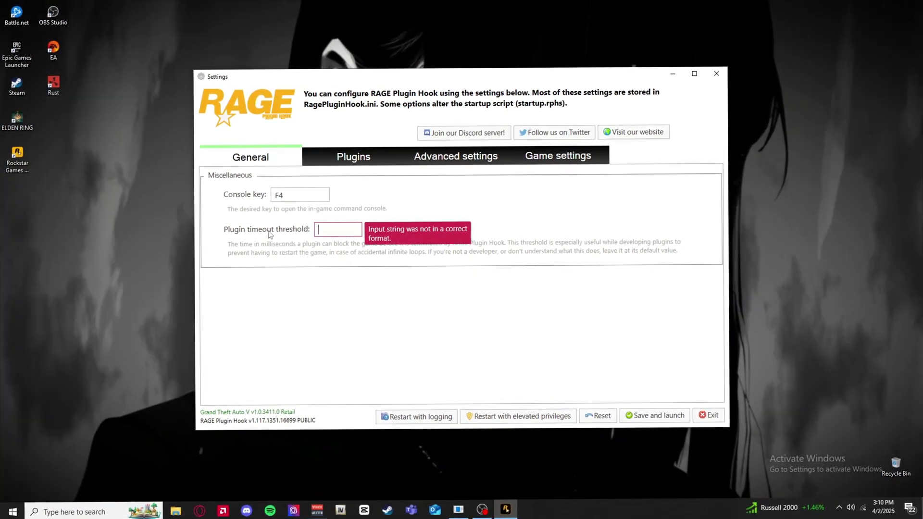
{"action": "type", "text": "60000"}
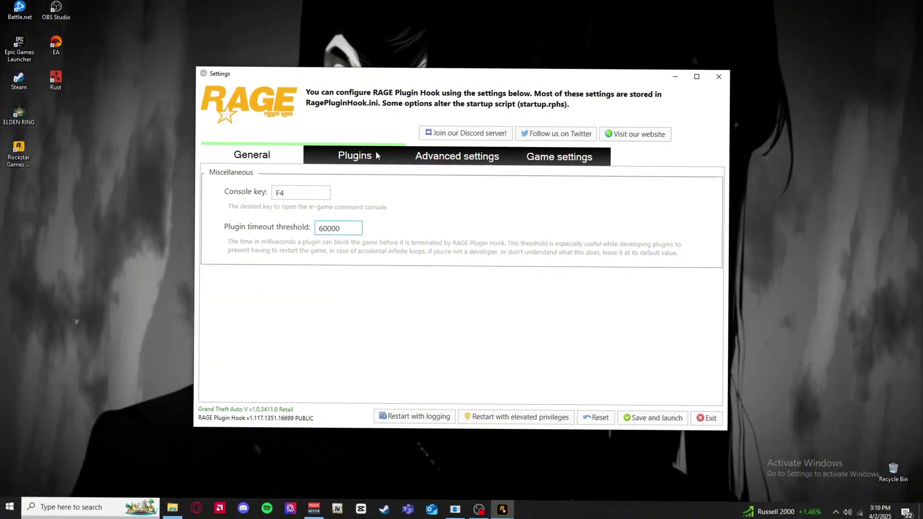
Set the plugin load sequence to all plugins, switch it to "Don't load any plugins on startup", and close the settings
{"action": "left_click", "coordinate": [374, 153]}
{"action": "left_click", "coordinate": [266, 155]}
{"action": "left_click", "coordinate": [380, 156]}
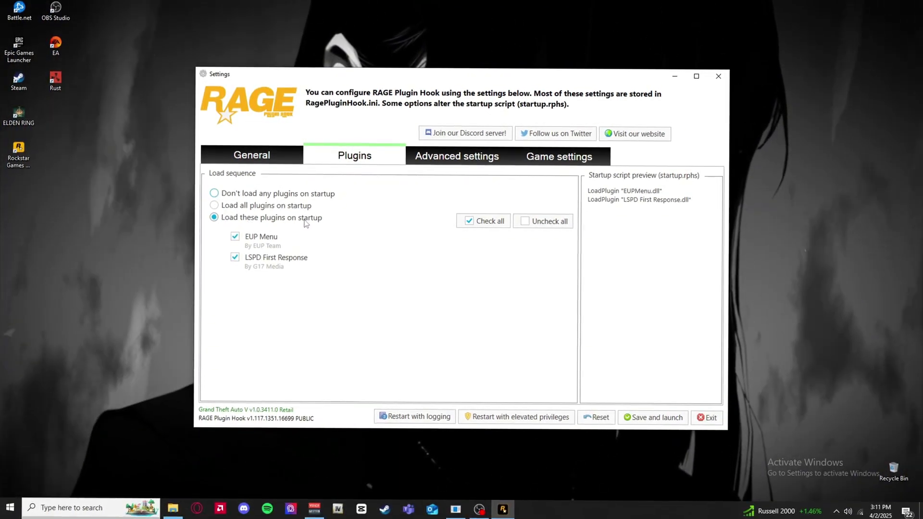
{"action": "left_click", "coordinate": [215, 206]}
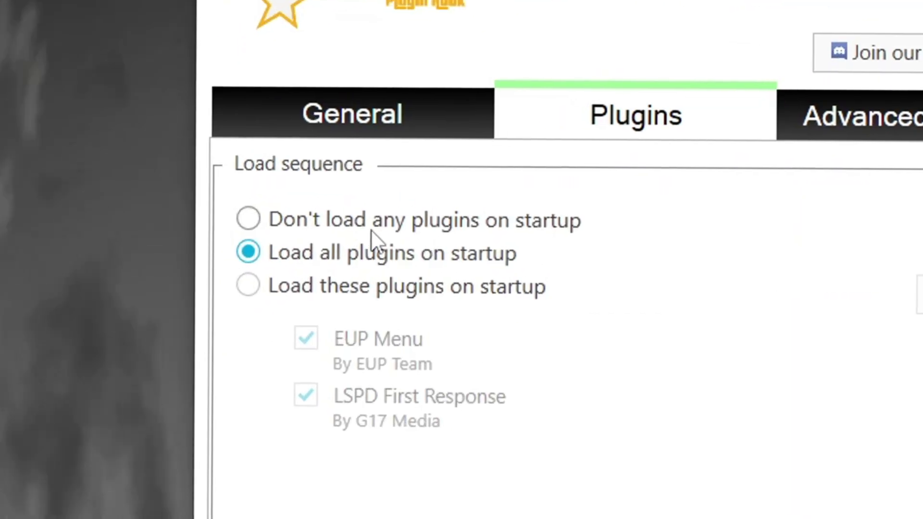
{"action": "left_click", "coordinate": [375, 221]}
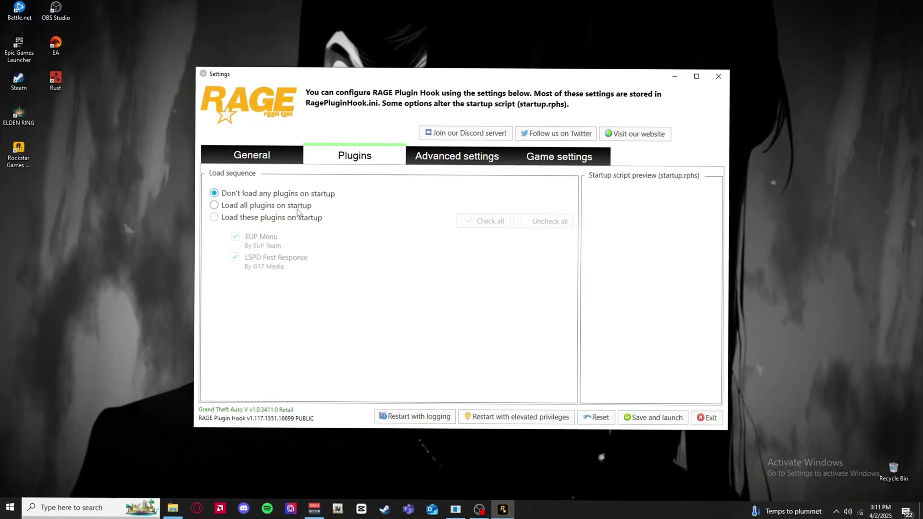
{"action": "left_click", "coordinate": [446, 165]}
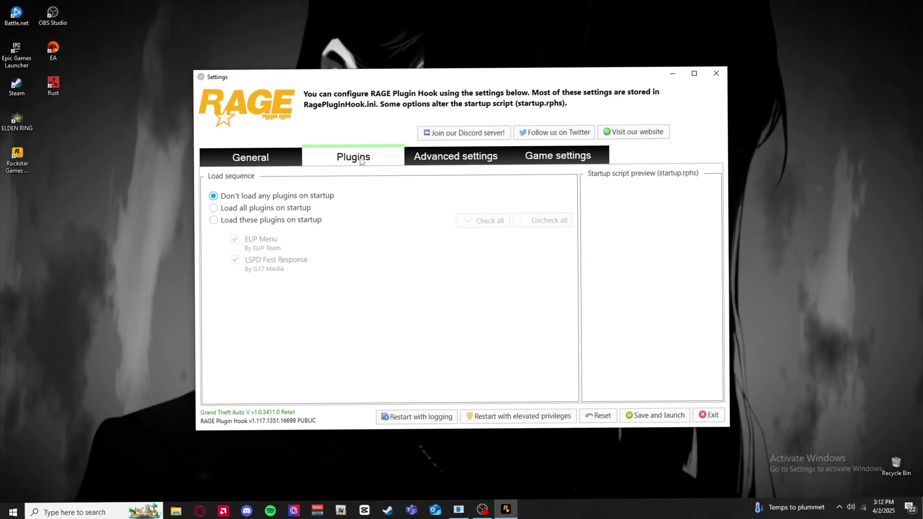
{"action": "left_click", "coordinate": [288, 162]}
{"action": "key", "text": "alt+F4"}
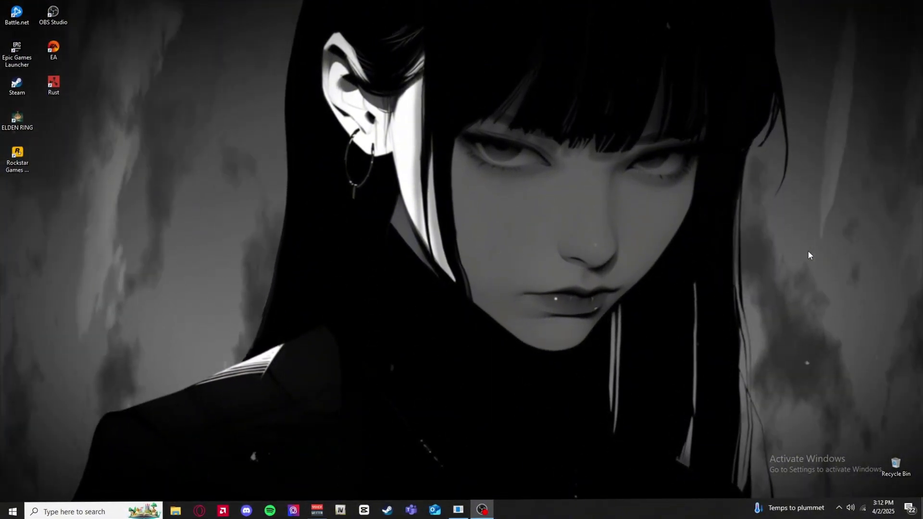
Switch to the Opera GX browser, search for "rage native ui" and open the RAGENativeUI releases page on GitHub
{"action": "left_click", "coordinate": [200, 510]}
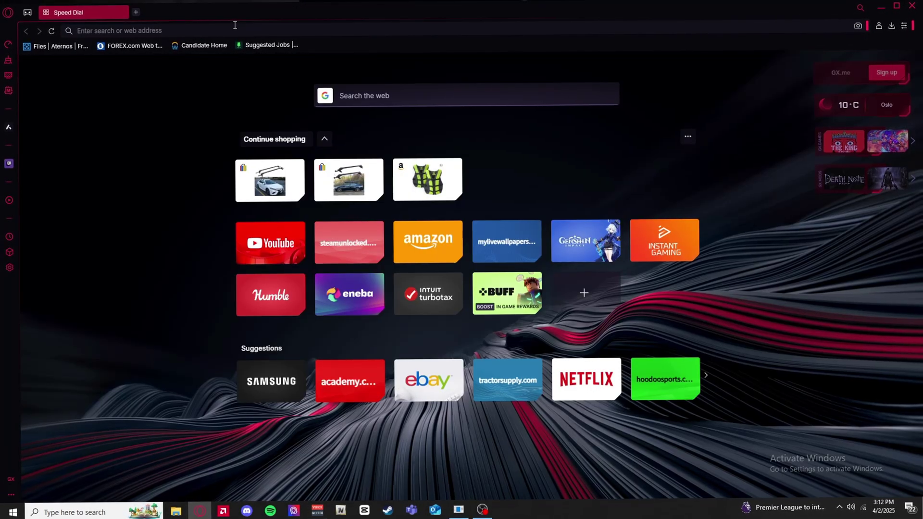
{"action": "left_click", "coordinate": [242, 29]}
{"action": "type", "text": "rage native ui"}
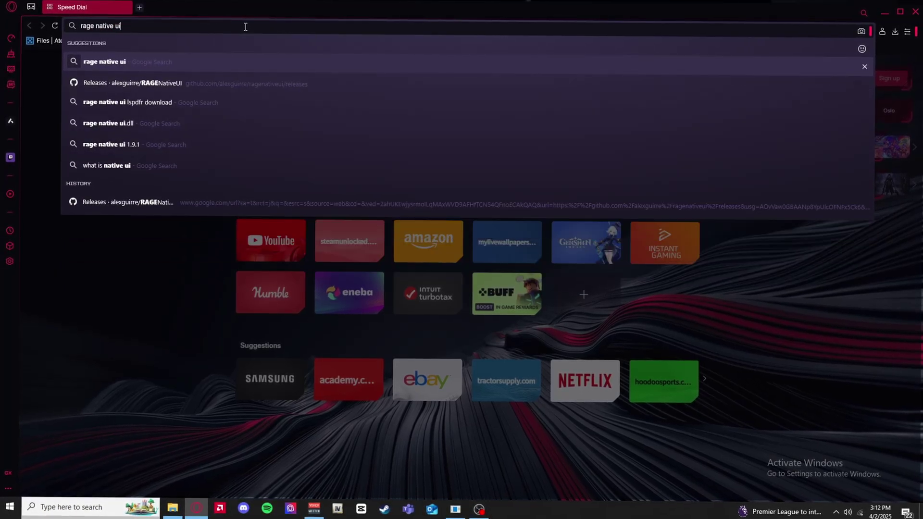
{"action": "key", "text": "Return"}
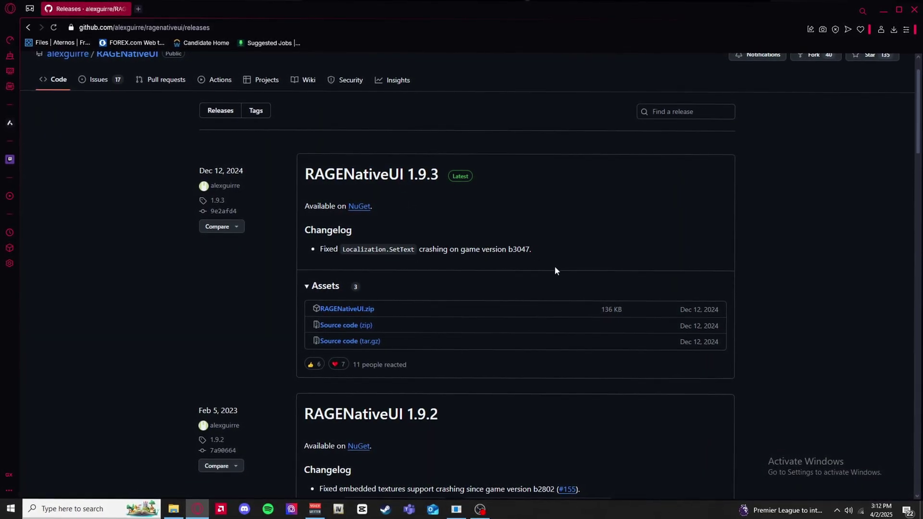
Download RAGENativeUI.zip from the 1.9.3 release, open the archive in WinRAR and dismiss the licence reminder
{"action": "scroll", "coordinate": [526, 270], "scroll_direction": "up", "scroll_amount": 2}
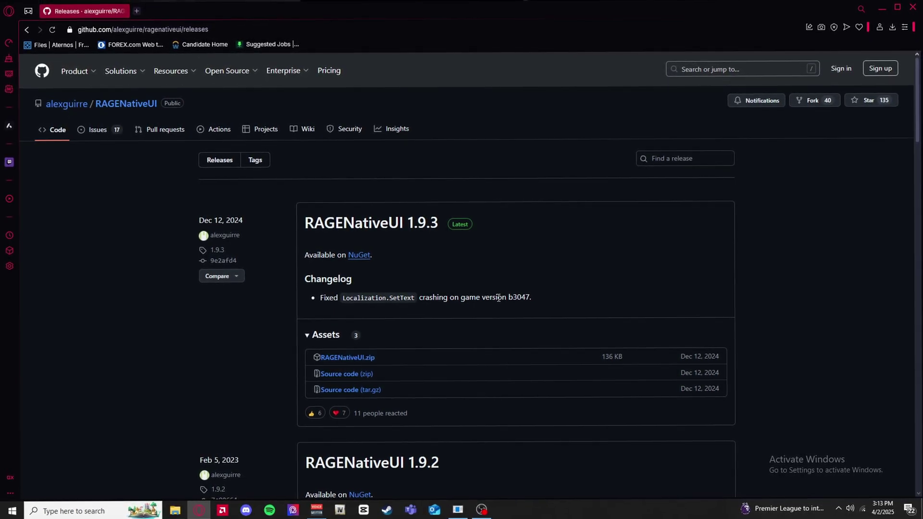
{"action": "left_click", "coordinate": [345, 359]}
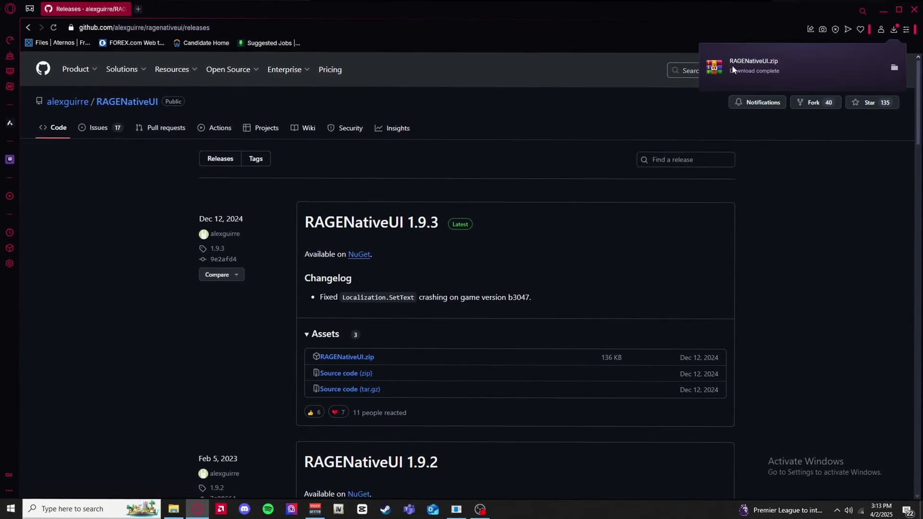
{"action": "left_click", "coordinate": [732, 70]}
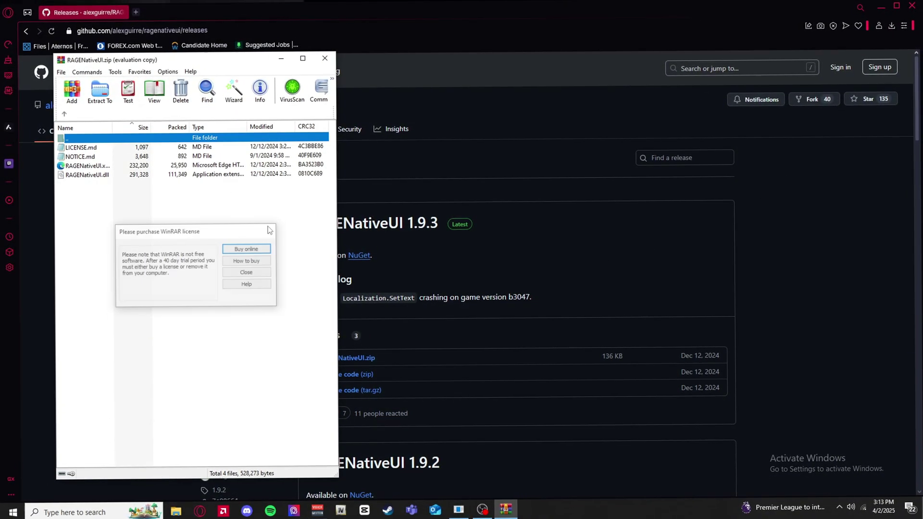
{"action": "left_click", "coordinate": [268, 230]}
Minimize the browser, open the Grand Theft Auto V folder and place its window beside the RAGENativeUI.zip archive
{"action": "left_click_drag", "start_coordinate": [216, 59], "coordinate": [597, 93]}
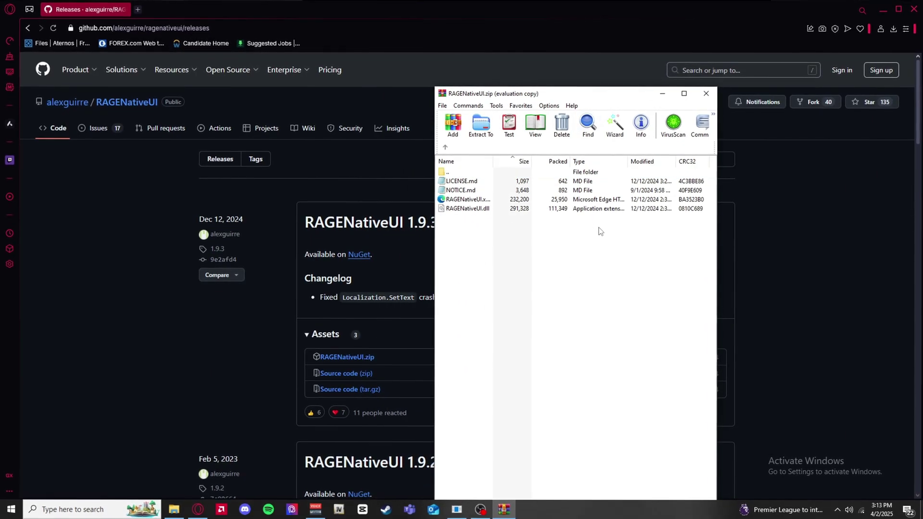
{"action": "left_click", "coordinate": [882, 9]}
{"action": "right_click", "coordinate": [174, 509]}
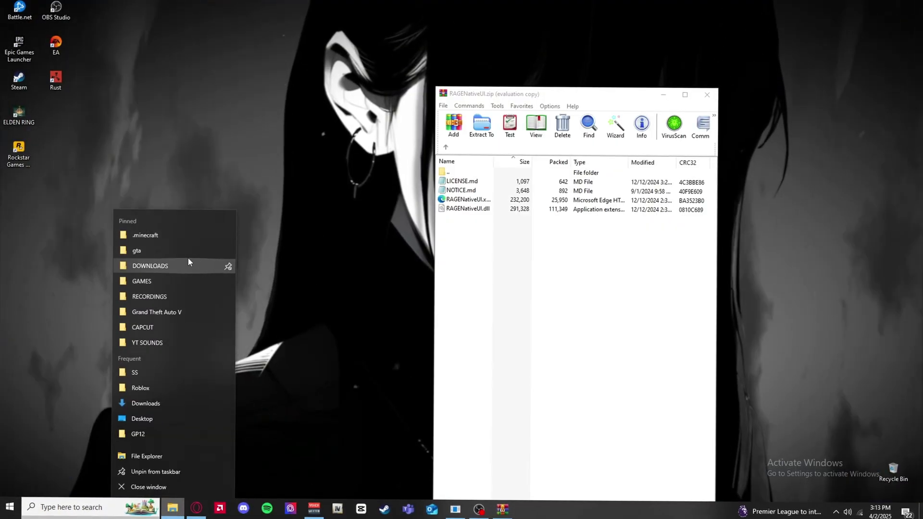
{"action": "left_click", "coordinate": [174, 315]}
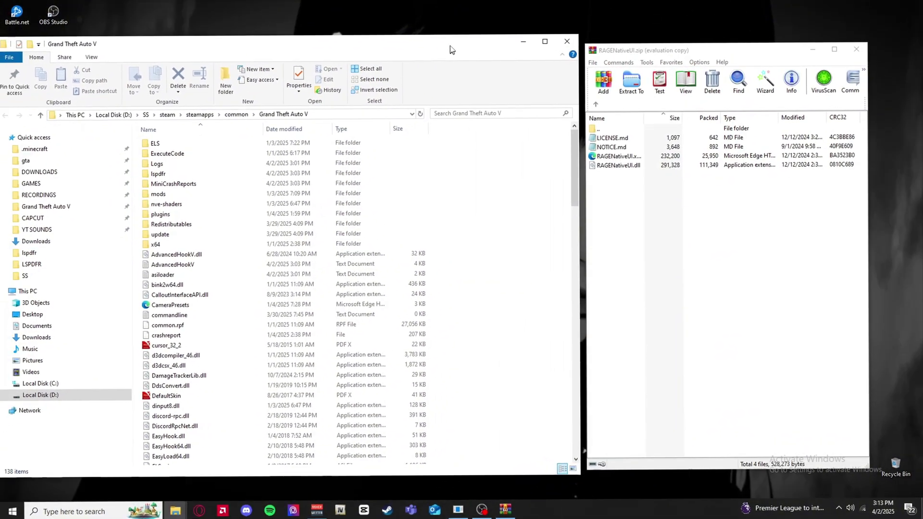
{"action": "left_click_drag", "start_coordinate": [451, 49], "coordinate": [452, 27]}
Start copying RAGENativeUI.dll from the archive into the Grand Theft Auto V folder, compare both files' info, and cancel the copy
{"action": "left_click_drag", "start_coordinate": [547, 168], "coordinate": [545, 247]}
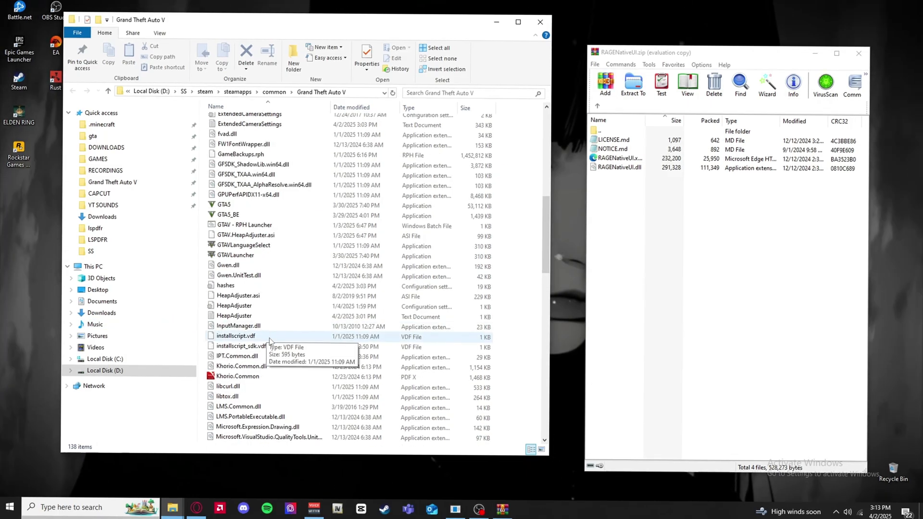
{"action": "scroll", "coordinate": [270, 340], "scroll_direction": "down", "scroll_amount": 12}
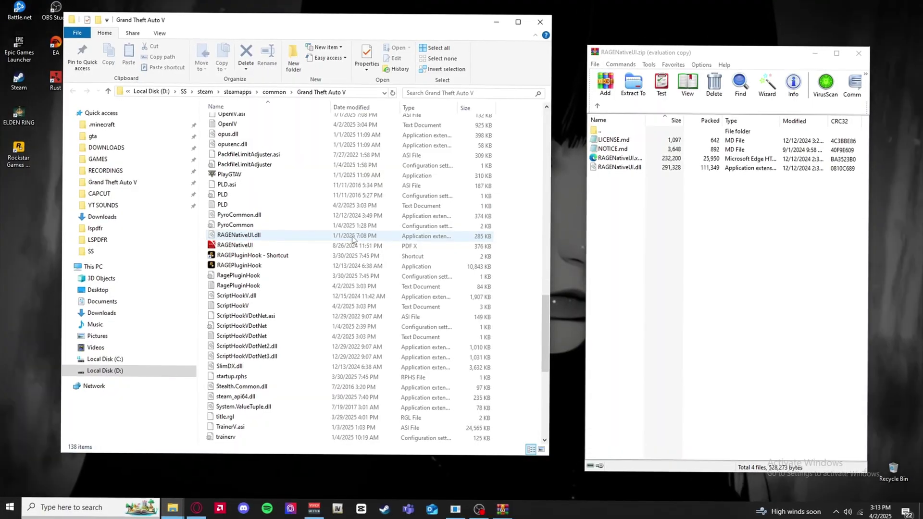
{"action": "left_click_drag", "start_coordinate": [629, 171], "coordinate": [214, 200]}
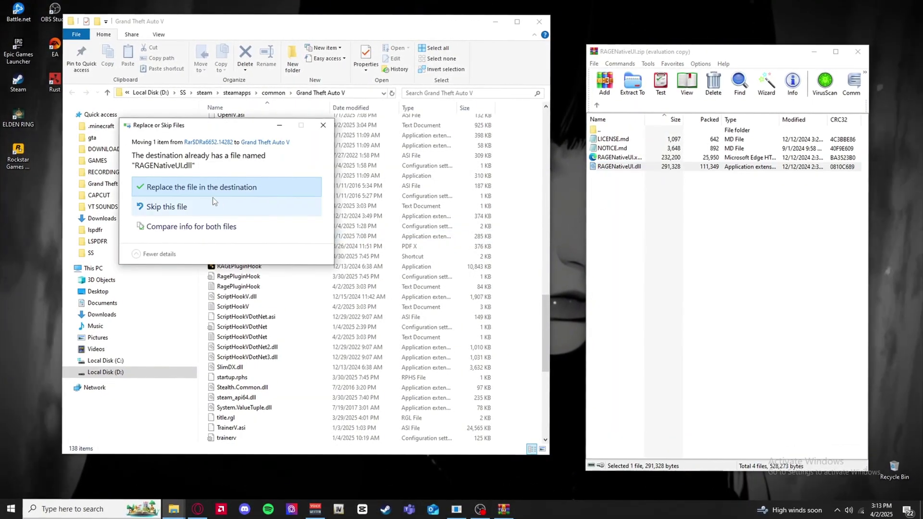
{"action": "left_click", "coordinate": [201, 231]}
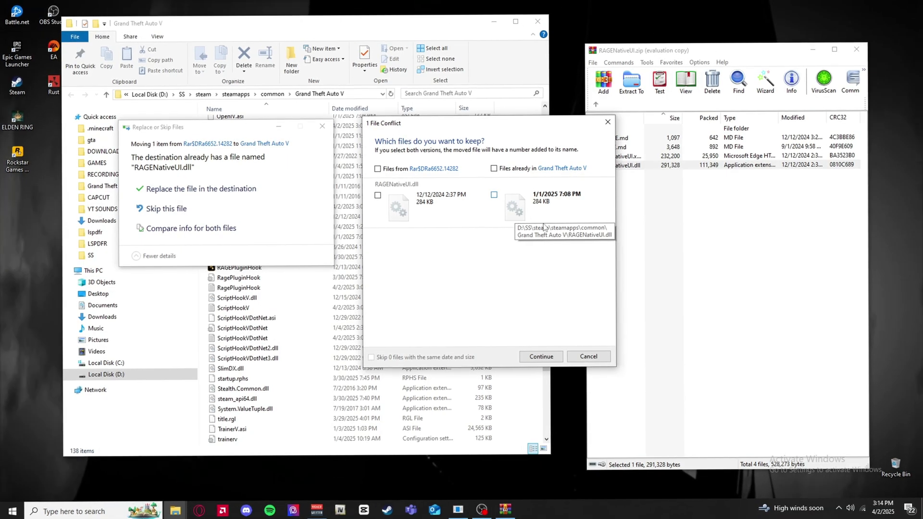
{"action": "left_click", "coordinate": [593, 360]}
{"action": "left_click", "coordinate": [330, 127]}
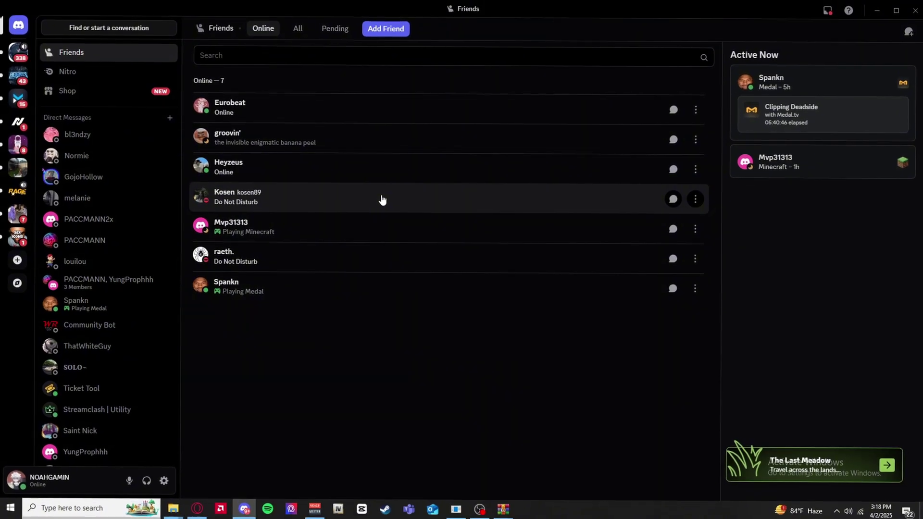
In Discord, open the RAGE Plugin Hook server and examine the date of the latest RAGEPluginHook post in the necessities channel
{"action": "left_click", "coordinate": [17, 191]}
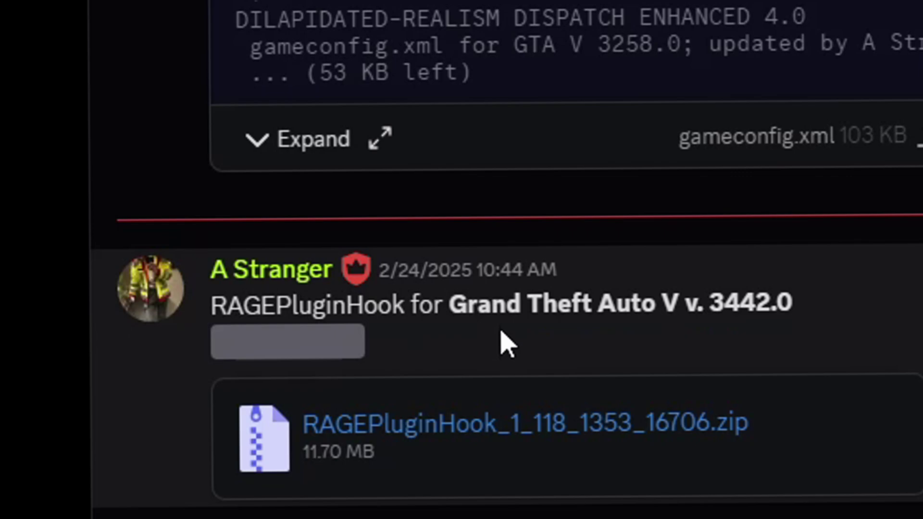
{"action": "left_click_drag", "start_coordinate": [406, 288], "coordinate": [474, 282]}
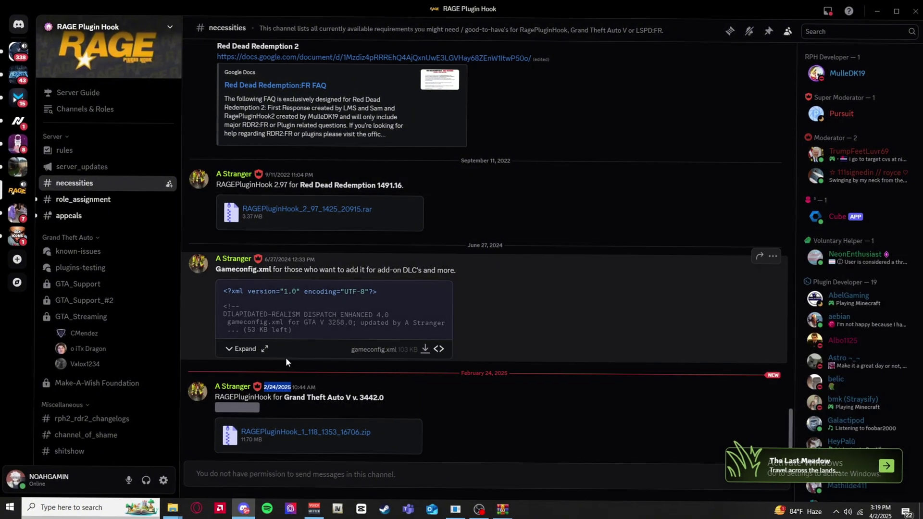
{"action": "left_click", "coordinate": [509, 418]}
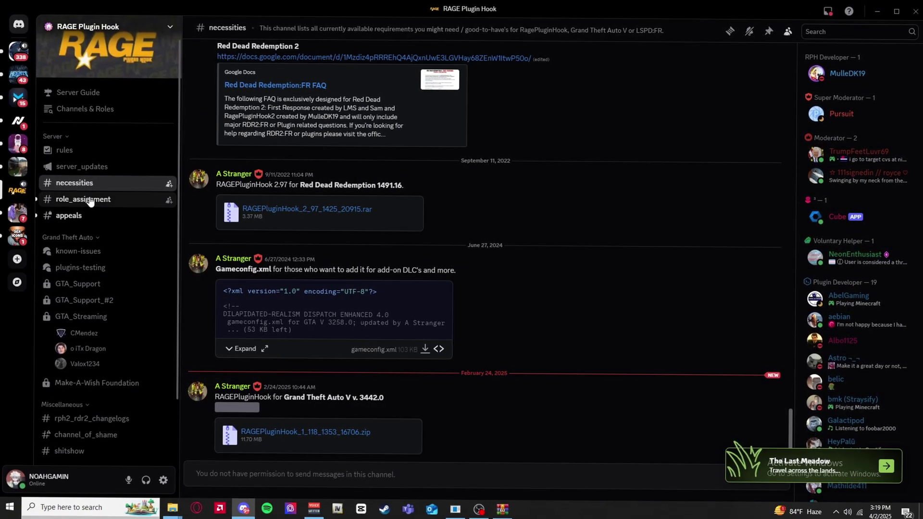
Open the RAGENativeUI releases link from the necessities channel, close the release pages and minimize the browser
{"action": "left_click", "coordinate": [107, 189]}
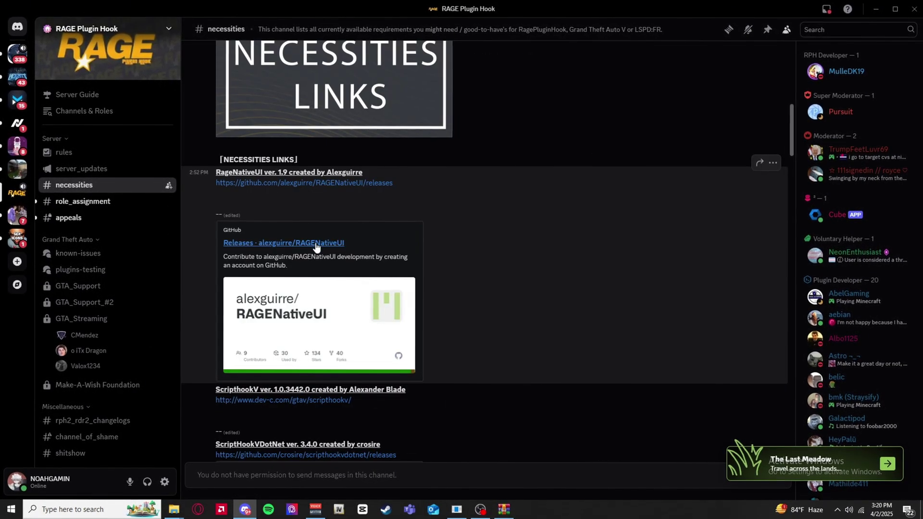
{"action": "left_click", "coordinate": [316, 243]}
{"action": "left_click", "coordinate": [533, 301]}
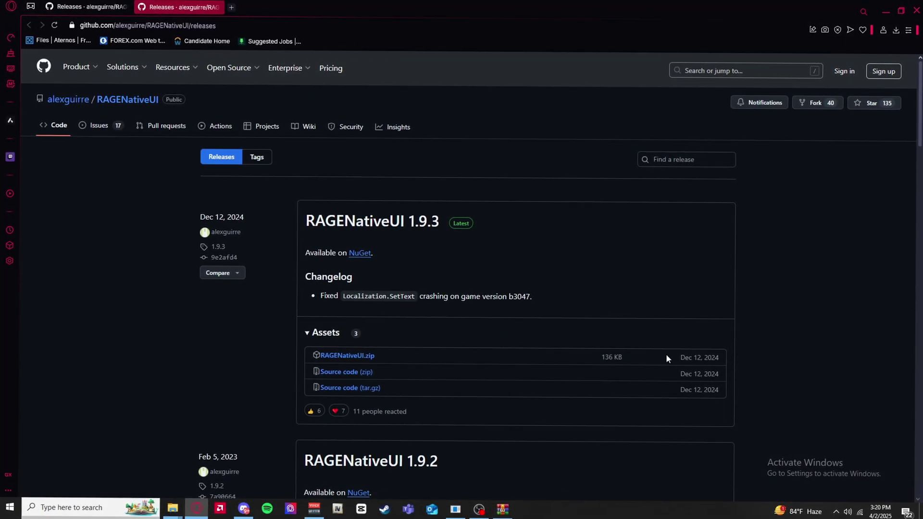
{"action": "left_click", "coordinate": [215, 10]}
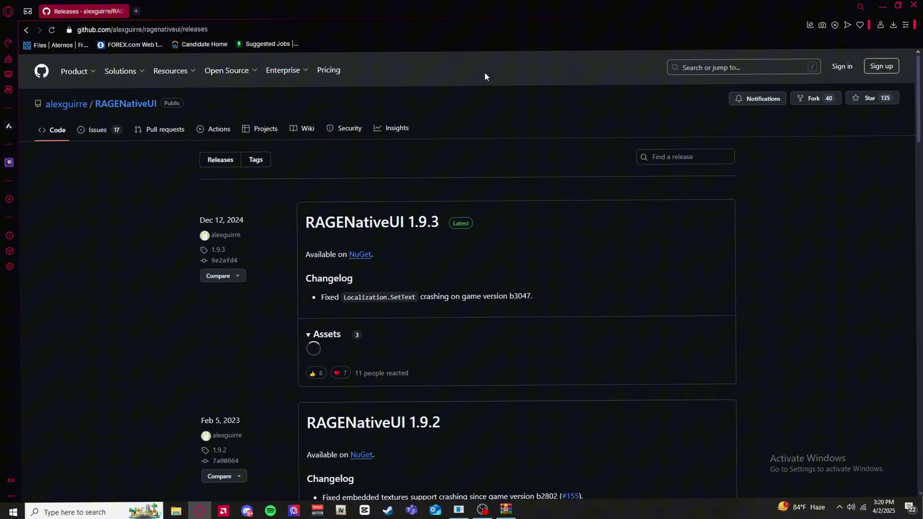
{"action": "left_click", "coordinate": [123, 11]}
{"action": "left_click", "coordinate": [884, 6]}
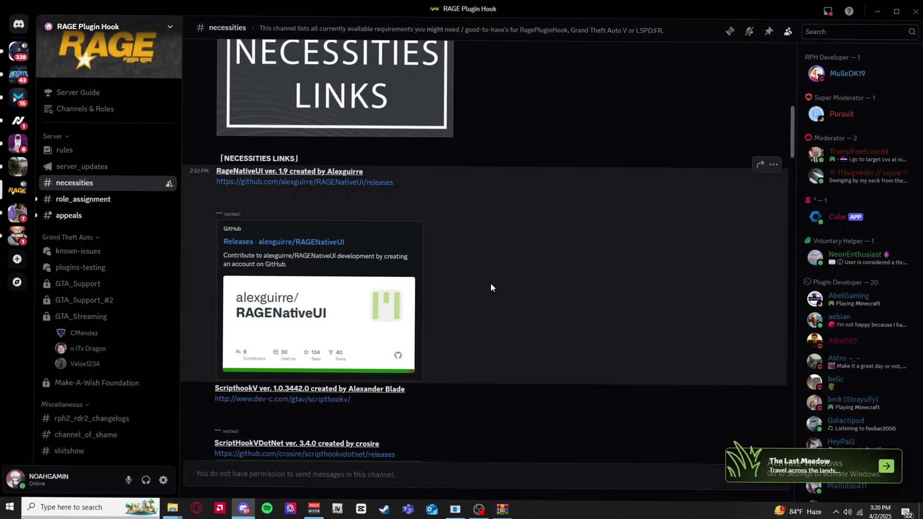
Review the necessities channel from its start to its end and highlight the RAGEPluginHook_1_118_1353_16706.zip attachment
{"action": "scroll", "coordinate": [491, 288], "scroll_direction": "up", "scroll_amount": 10}
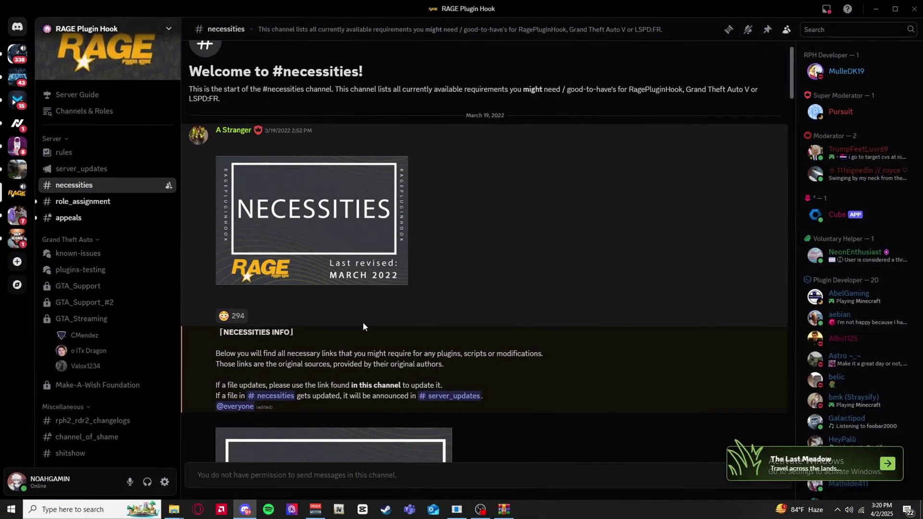
{"action": "scroll", "coordinate": [362, 321], "scroll_direction": "down", "scroll_amount": 4}
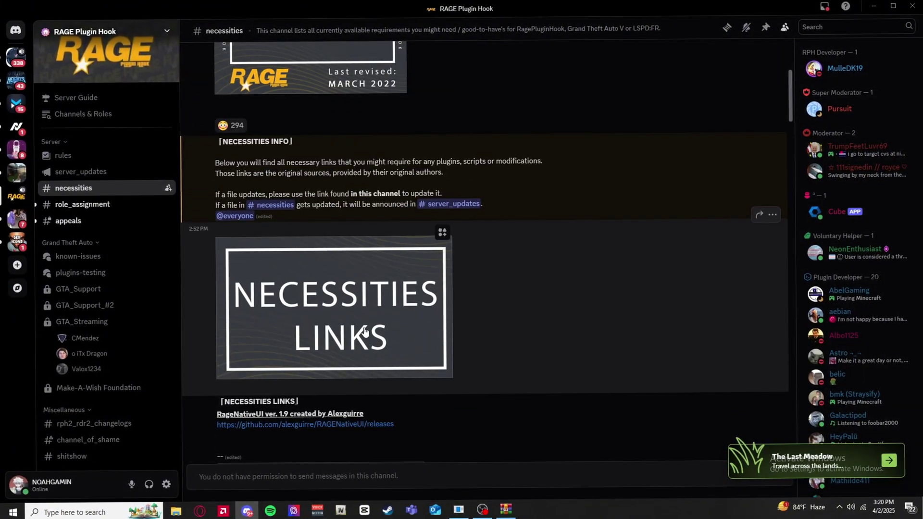
{"action": "scroll", "coordinate": [364, 330], "scroll_direction": "down", "scroll_amount": 15}
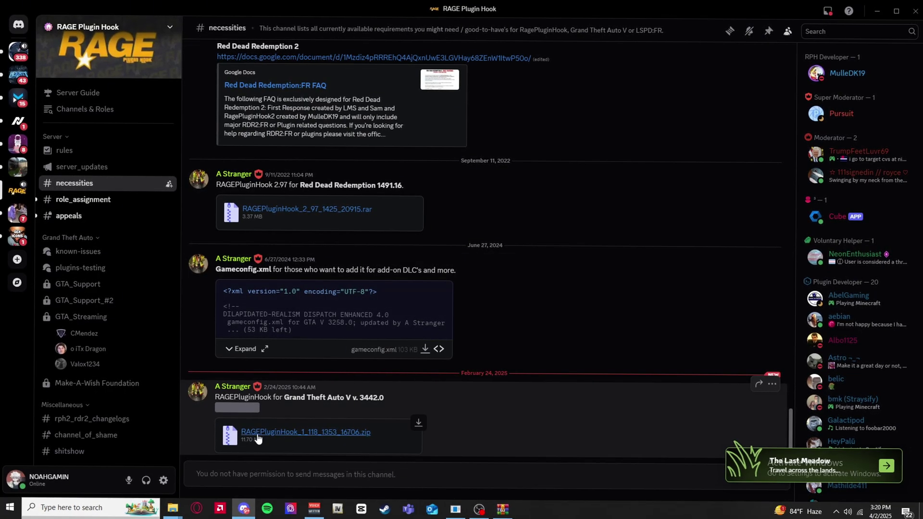
{"action": "left_click_drag", "start_coordinate": [383, 438], "coordinate": [244, 435]}
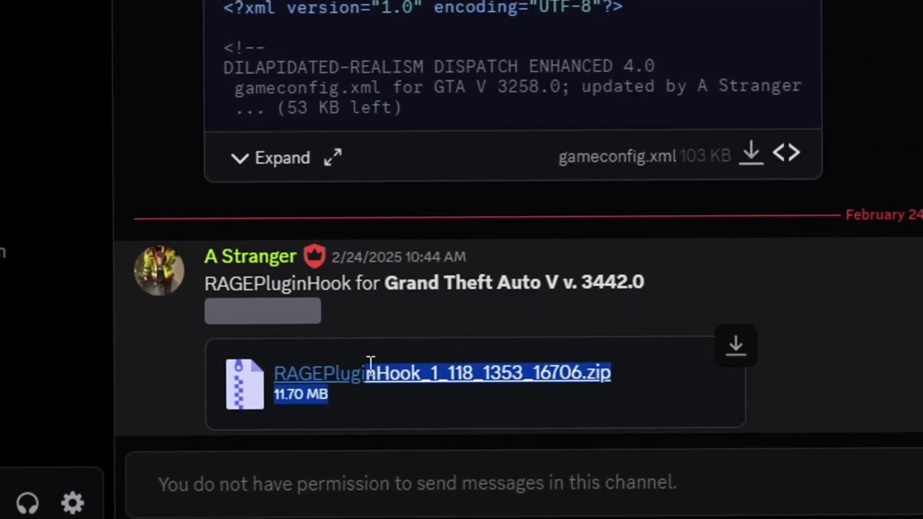
{"action": "left_click_drag", "start_coordinate": [370, 362], "coordinate": [522, 379]}
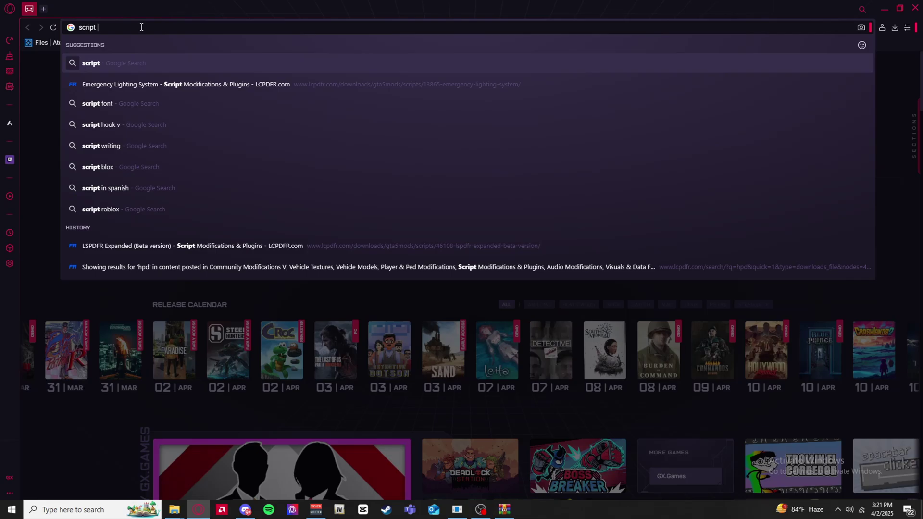
Search the web for "script hook v dont net" and open the ScriptHookVDotNet releases page on GitHub
{"action": "type", "text": "hook"}
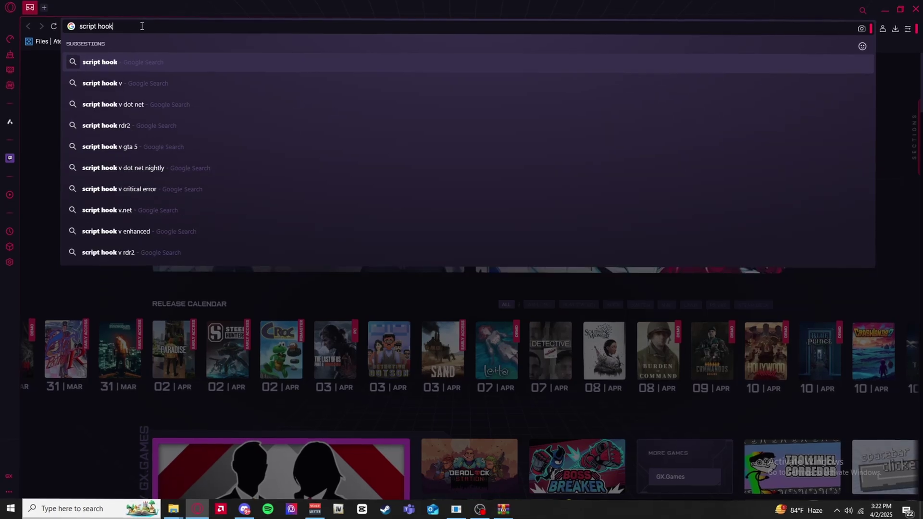
{"action": "type", "text": " v dont ne"}
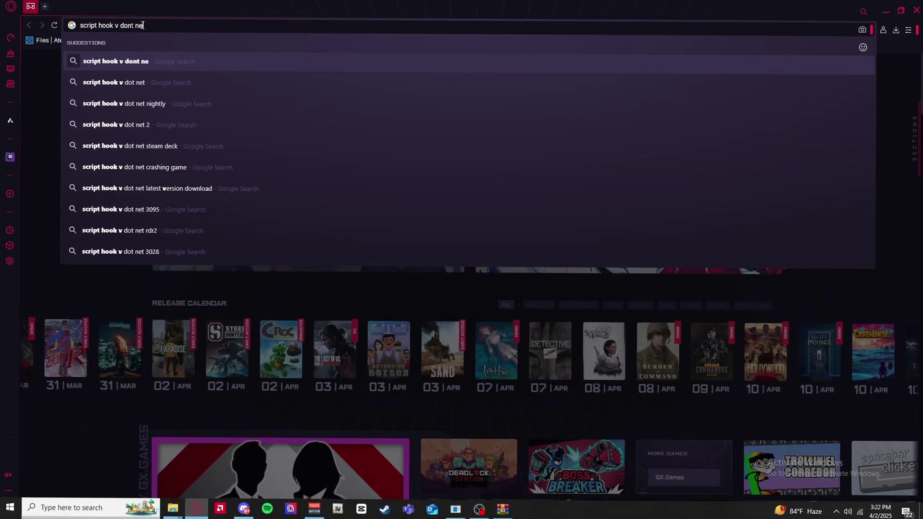
{"action": "type", "text": "t"}
{"action": "key", "text": "Return"}
{"action": "left_click", "coordinate": [243, 195]}
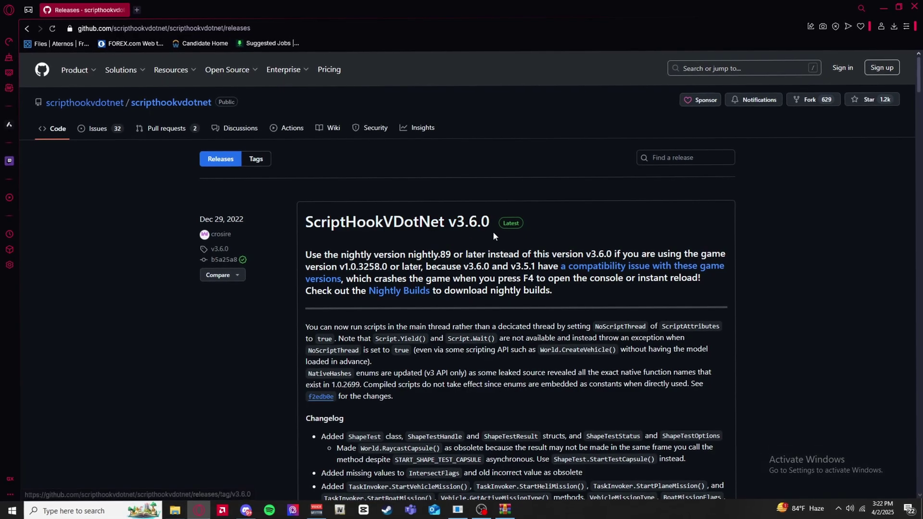
Check the asset date of the ScriptHookVDotNet v3.6.0 release, download ScriptHookVDotNet.zip and open the archive
{"action": "scroll", "coordinate": [493, 235], "scroll_direction": "down", "scroll_amount": 10}
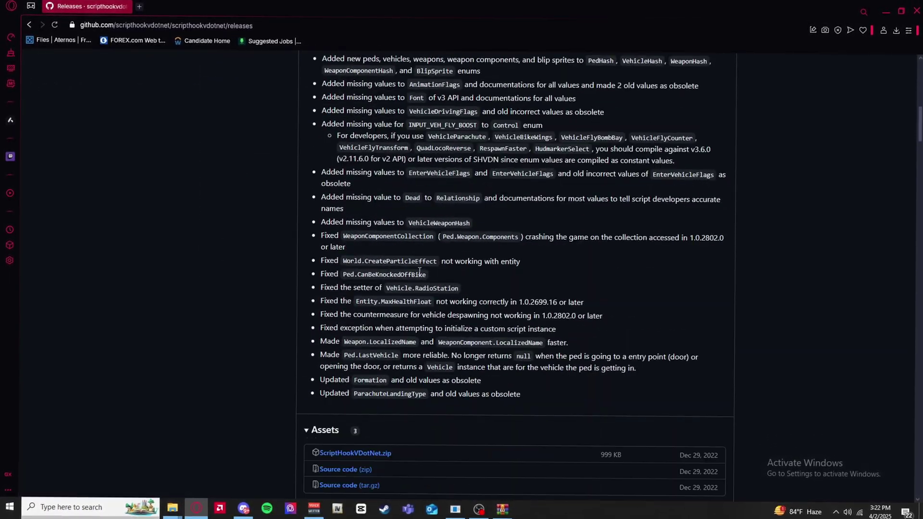
{"action": "scroll", "coordinate": [419, 272], "scroll_direction": "down", "scroll_amount": 3}
{"action": "left_click_drag", "start_coordinate": [680, 309], "coordinate": [724, 313]}
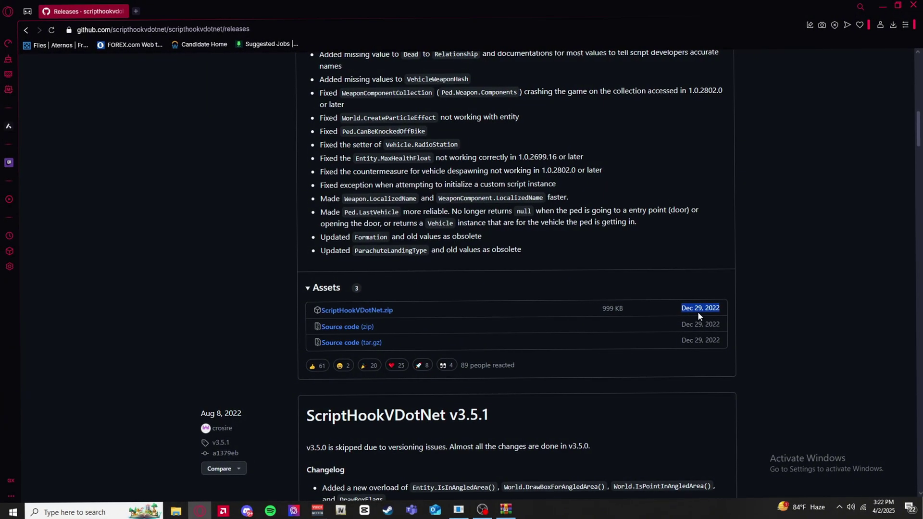
{"action": "scroll", "coordinate": [687, 324], "scroll_direction": "down", "scroll_amount": 6}
{"action": "scroll", "coordinate": [553, 315], "scroll_direction": "up", "scroll_amount": 11}
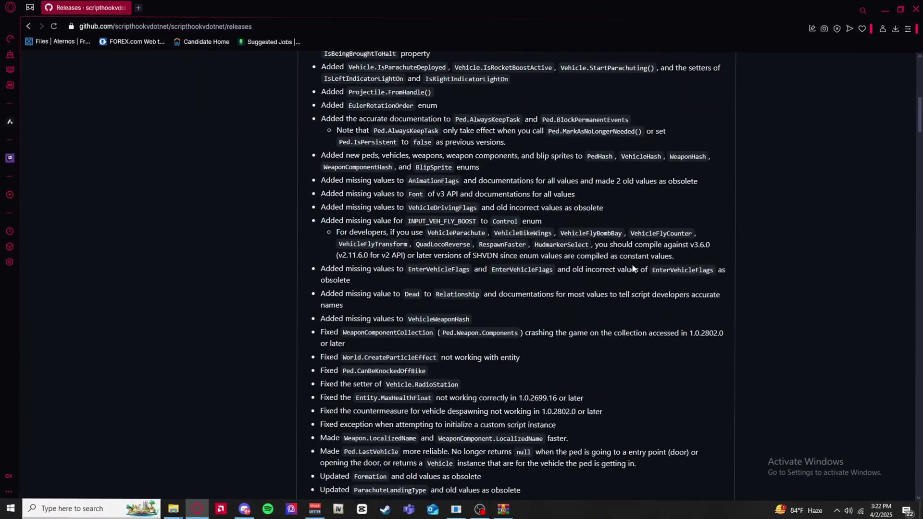
{"action": "scroll", "coordinate": [634, 269], "scroll_direction": "down", "scroll_amount": 4}
{"action": "left_click", "coordinate": [342, 357]}
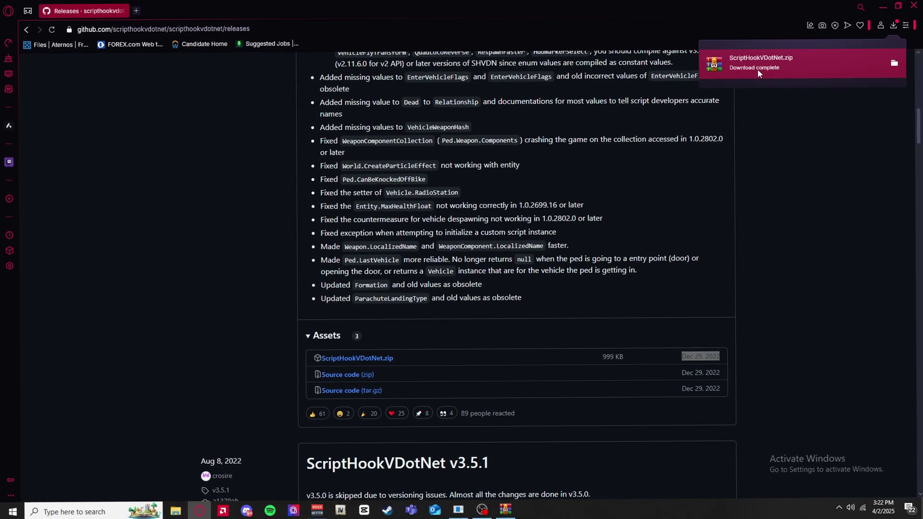
{"action": "left_click", "coordinate": [759, 72]}
Bring up the Grand Theft Auto V folder and arrange it side by side with the ScriptHookVDotNet.zip archive
{"action": "left_click_drag", "start_coordinate": [222, 51], "coordinate": [680, 83]}
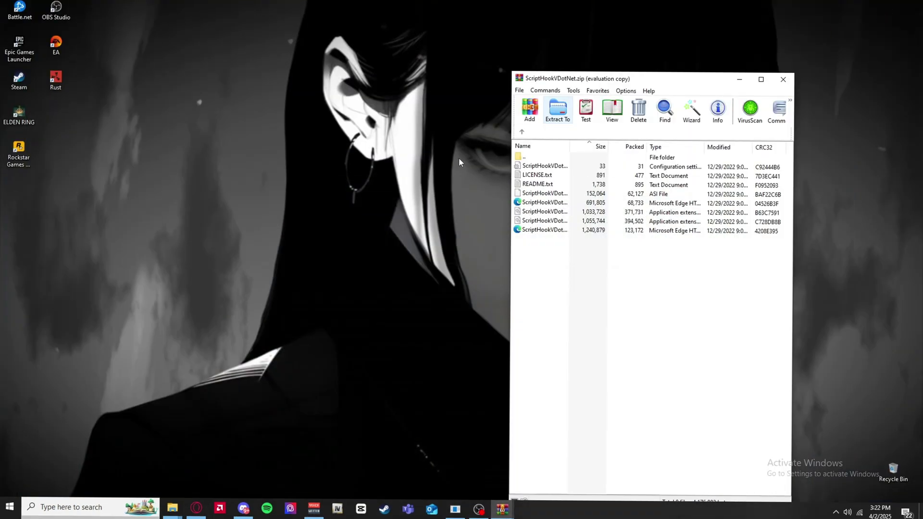
{"action": "left_click", "coordinate": [172, 508]}
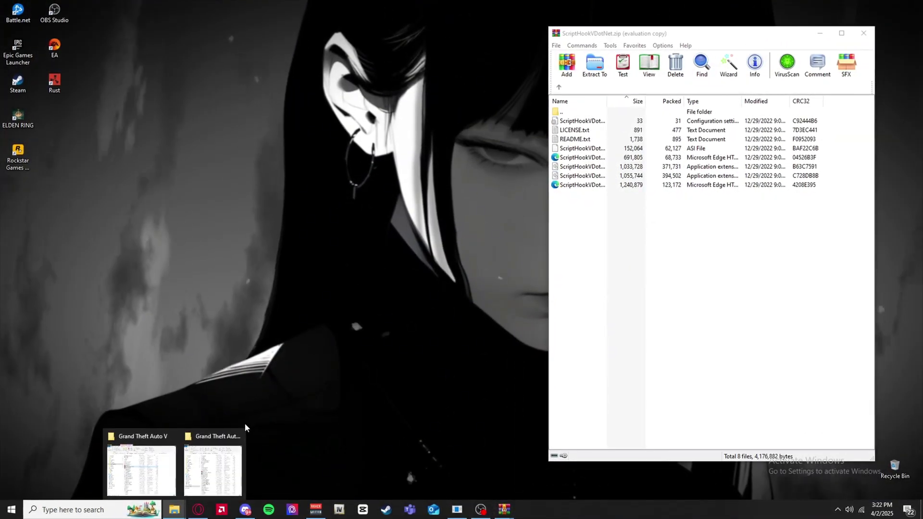
{"action": "left_click", "coordinate": [213, 469]}
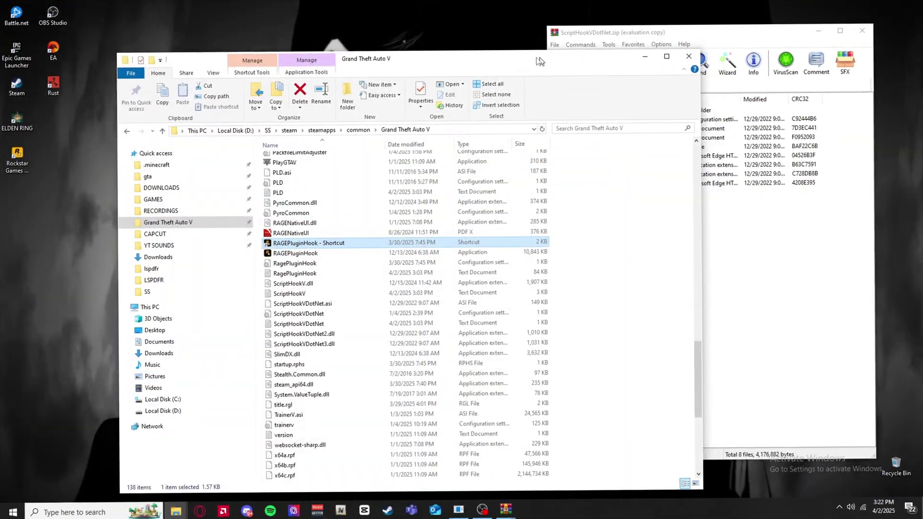
{"action": "left_click_drag", "start_coordinate": [539, 61], "coordinate": [2, 62]}
{"action": "left_click", "coordinate": [683, 44]}
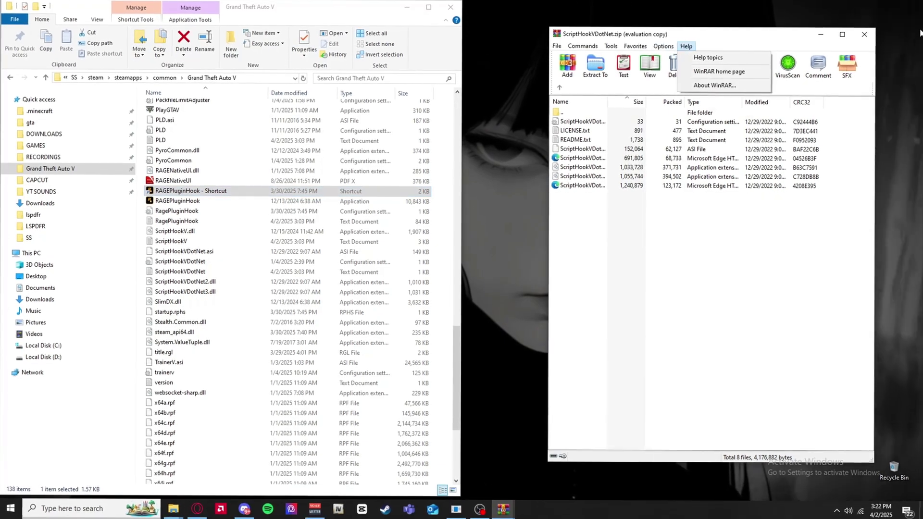
{"action": "left_click", "coordinate": [920, 32]}
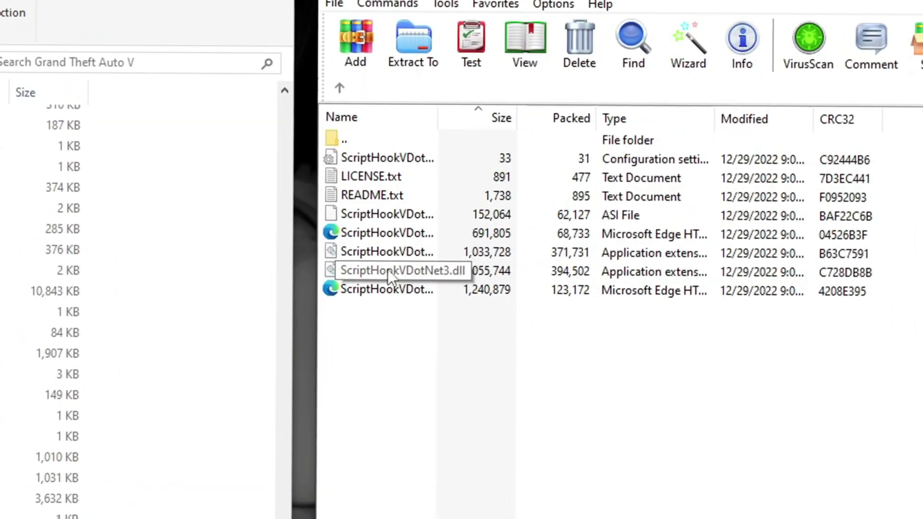
Move ScriptHookVDotNet3.dll, ScriptHookVDotNet2.dll, ScriptHookVDotNet.asi and ScriptHookVDotNet.ini from the archive into the Grand Theft Auto V folder
{"action": "left_click", "coordinate": [387, 270]}
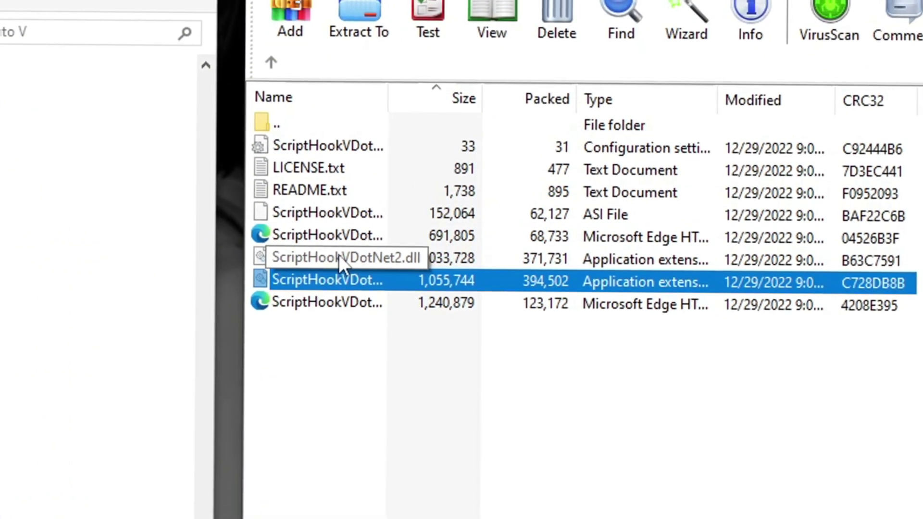
{"action": "left_click", "coordinate": [339, 256], "text": "ctrl"}
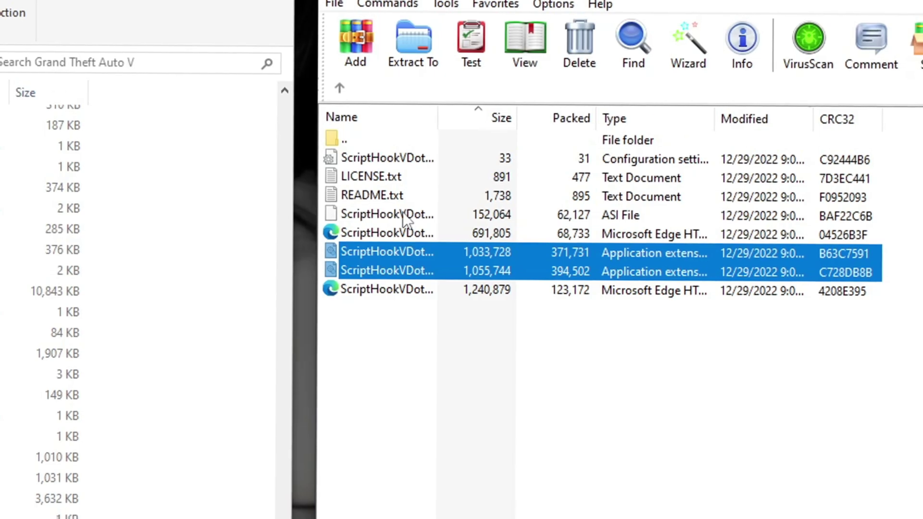
{"action": "left_click", "coordinate": [402, 214], "text": "ctrl"}
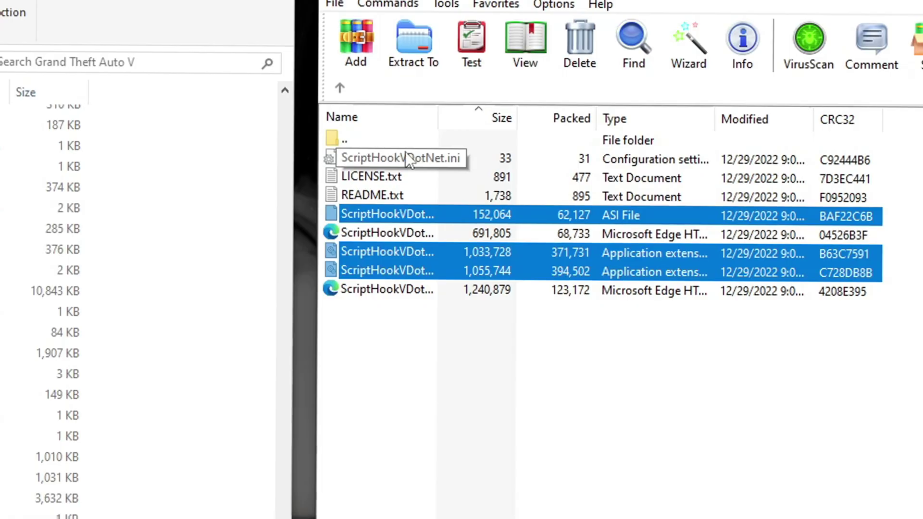
{"action": "left_click", "coordinate": [405, 151], "text": "ctrl"}
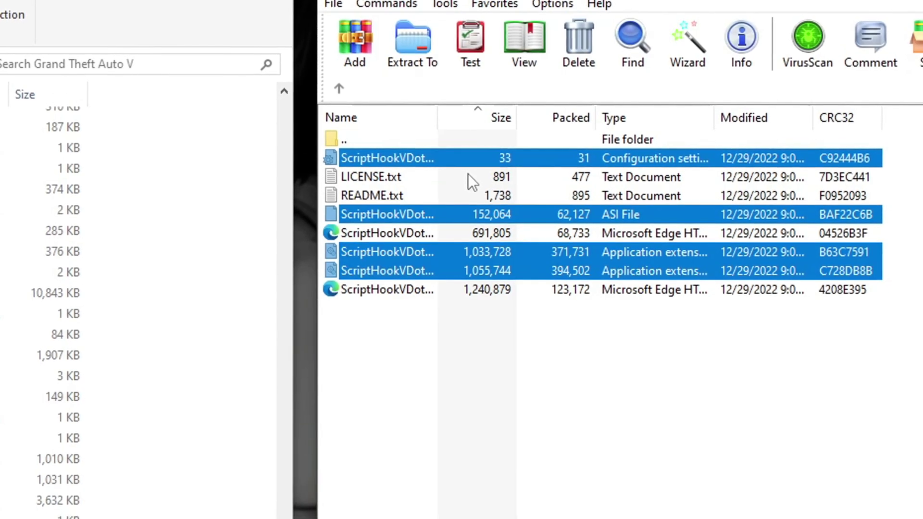
{"action": "left_click_drag", "start_coordinate": [420, 268], "coordinate": [225, 367]}
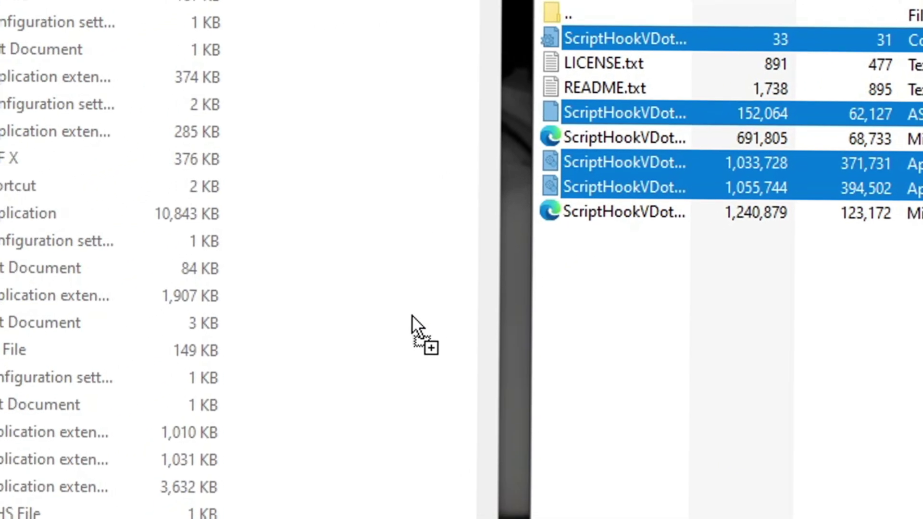
{"action": "left_click_drag", "start_coordinate": [411, 315], "coordinate": [348, 330]}
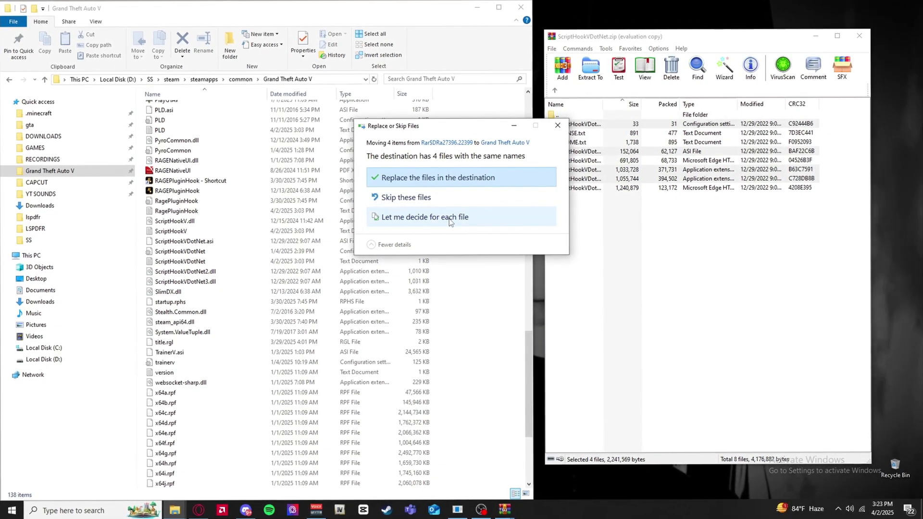
Choose to decide on each conflicting file, continue through the file conflicts dialog and close the ScriptHookVDotNet.zip archive
{"action": "left_click", "coordinate": [403, 217]}
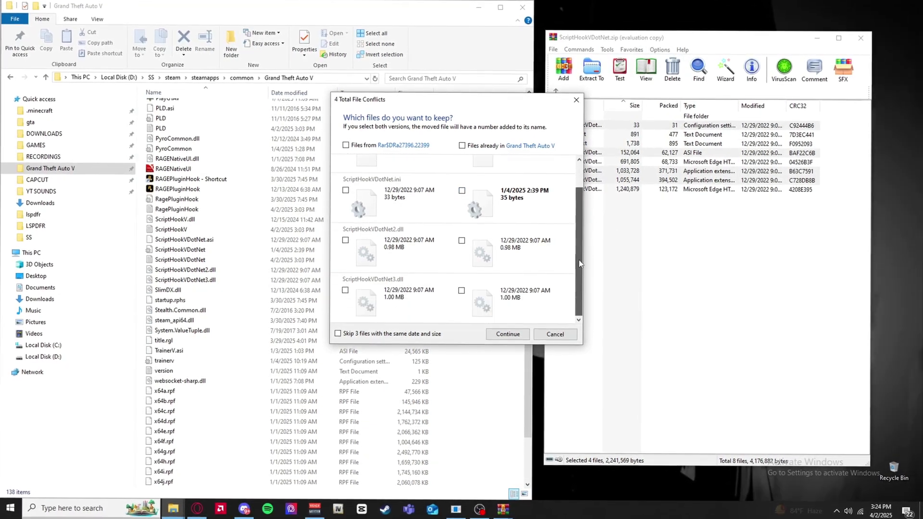
{"action": "left_click", "coordinate": [509, 335]}
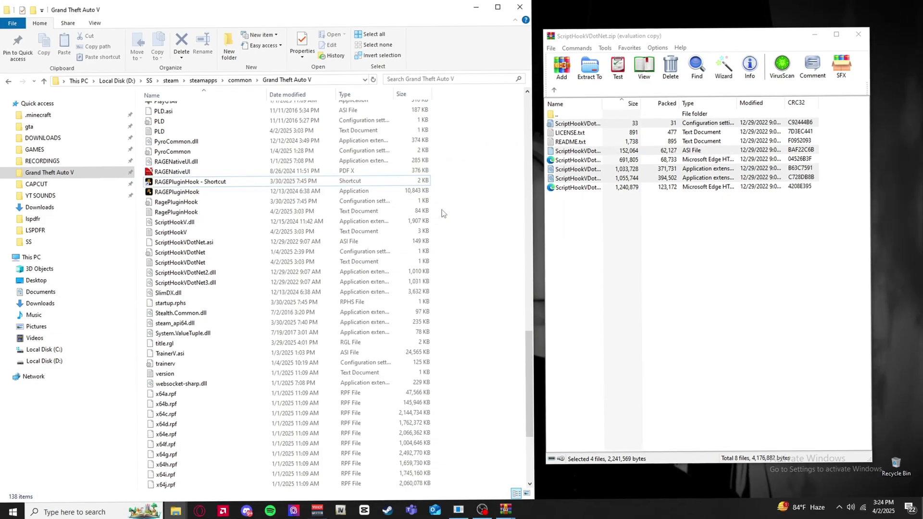
{"action": "left_click", "coordinate": [859, 35]}
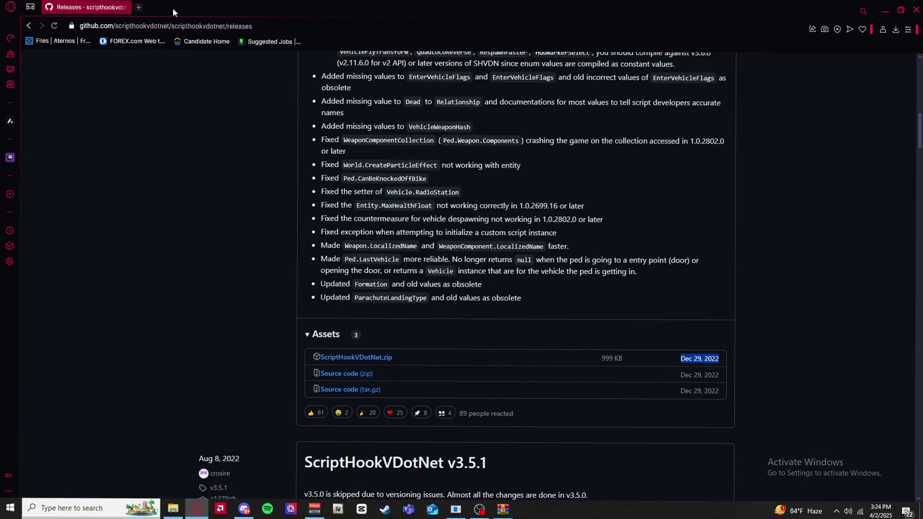
Search the web for "script hook v" and open the Script Hook V page from AB Software Development's GTA V list
{"action": "left_click", "coordinate": [139, 6]}
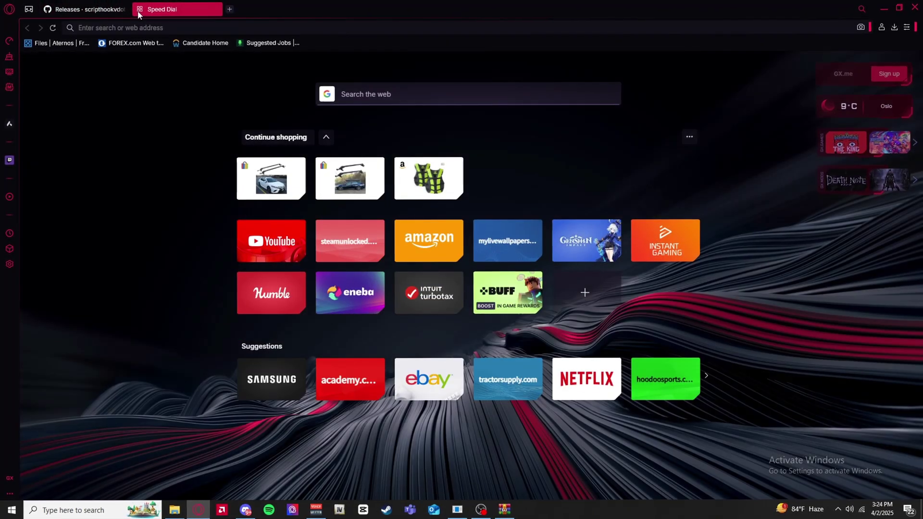
{"action": "type", "text": "script hook v"}
{"action": "key", "text": "Return"}
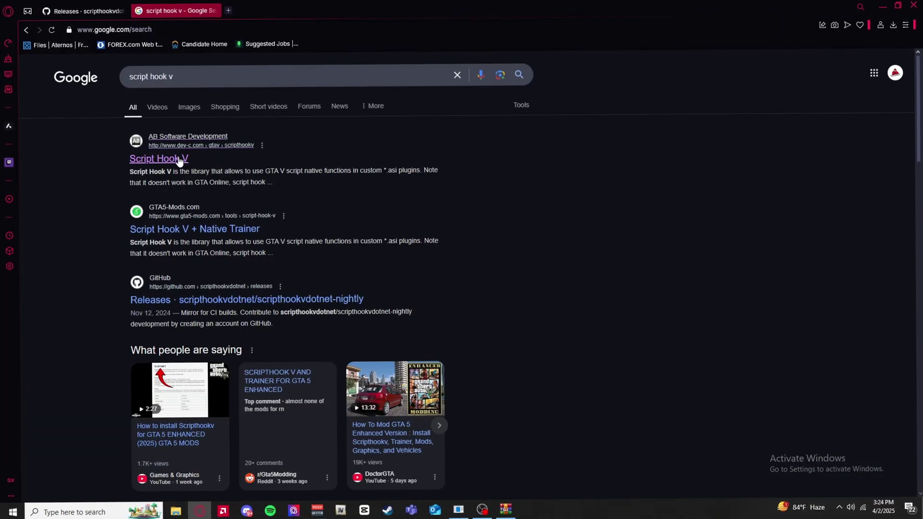
{"action": "left_click", "coordinate": [177, 158]}
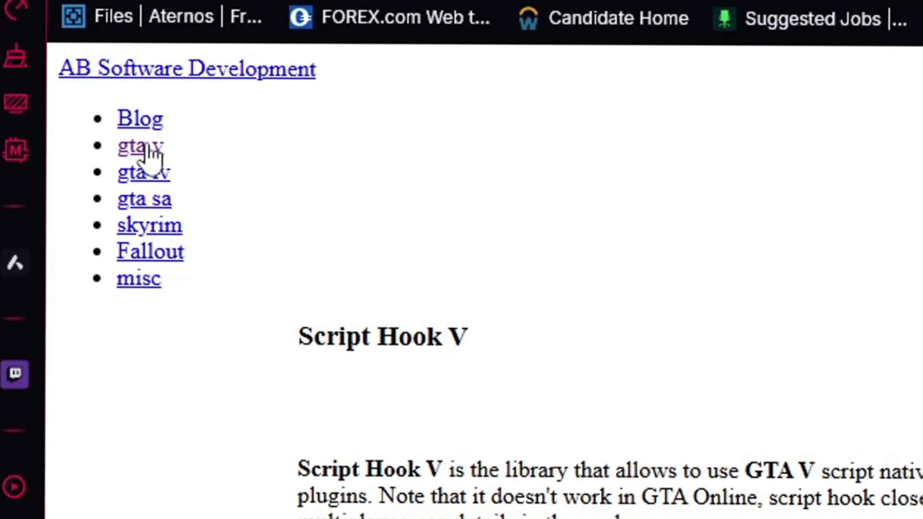
{"action": "left_click", "coordinate": [52, 85]}
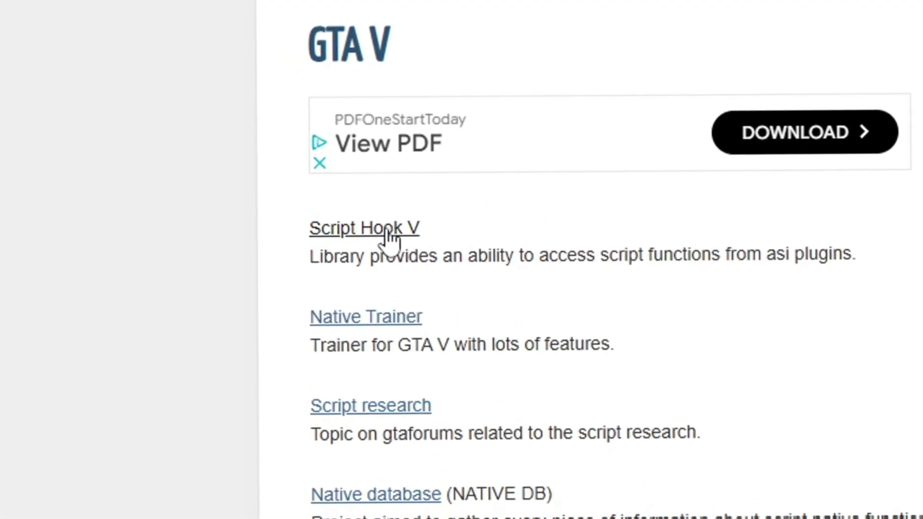
{"action": "left_click", "coordinate": [387, 230]}
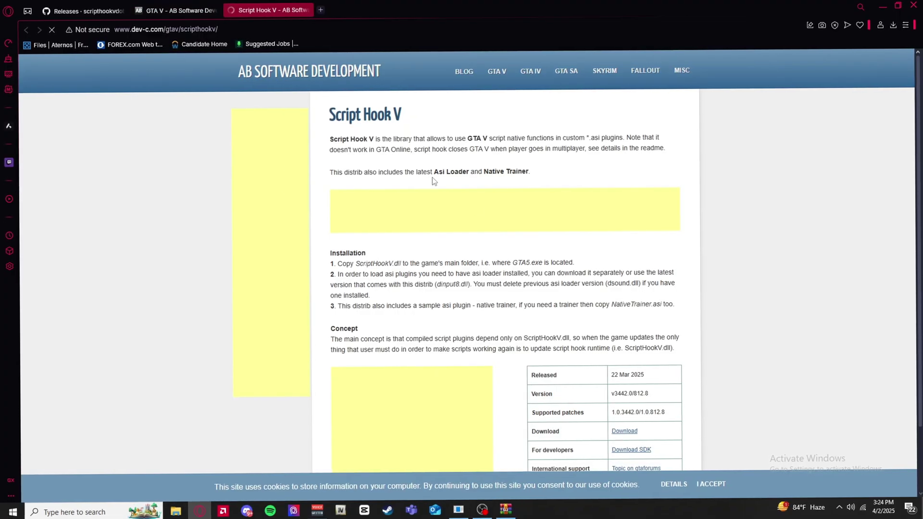
Check the release date and version in the Script Hook V download table
{"action": "scroll", "coordinate": [435, 181], "scroll_direction": "down", "scroll_amount": 3}
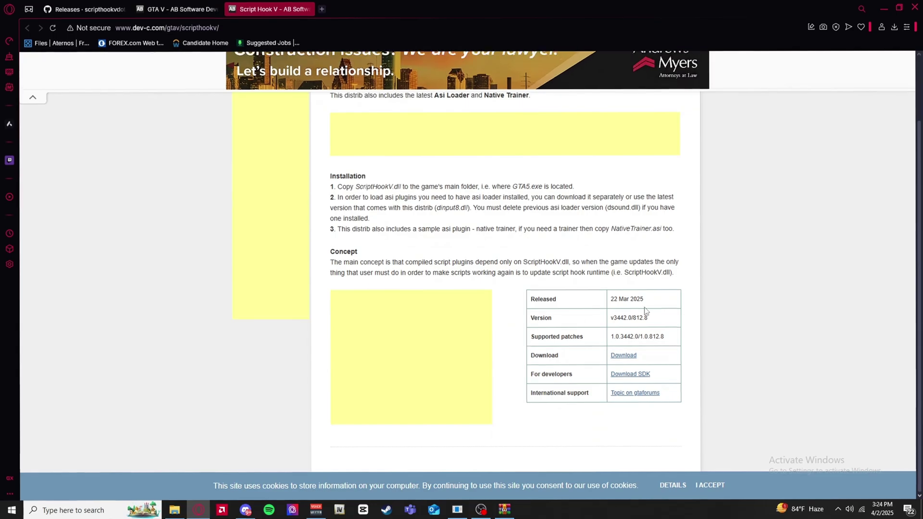
{"action": "left_click_drag", "start_coordinate": [645, 306], "coordinate": [610, 305]}
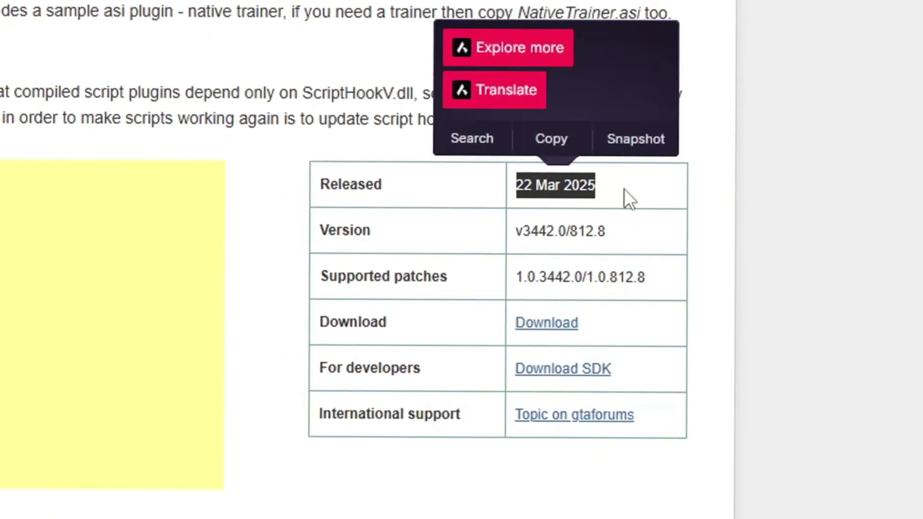
{"action": "left_click", "coordinate": [624, 190]}
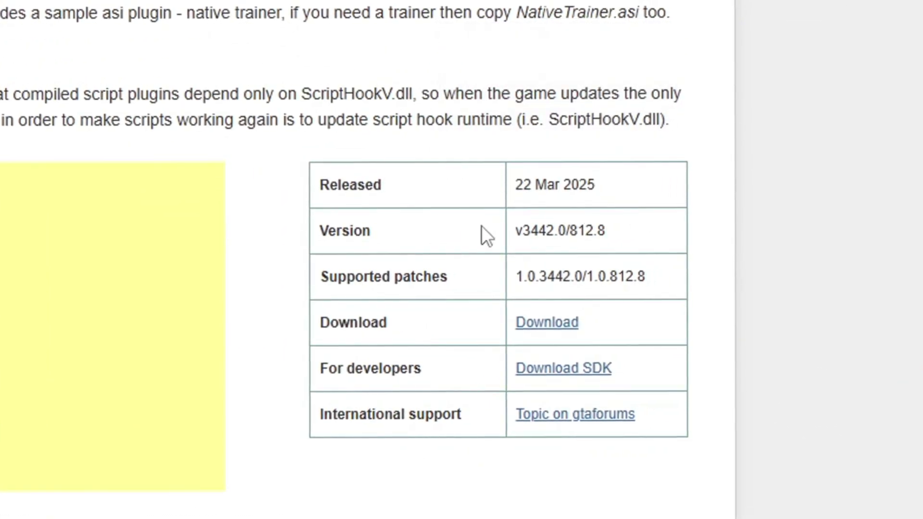
{"action": "left_click_drag", "start_coordinate": [606, 230], "coordinate": [491, 225]}
{"action": "left_click", "coordinate": [662, 232]}
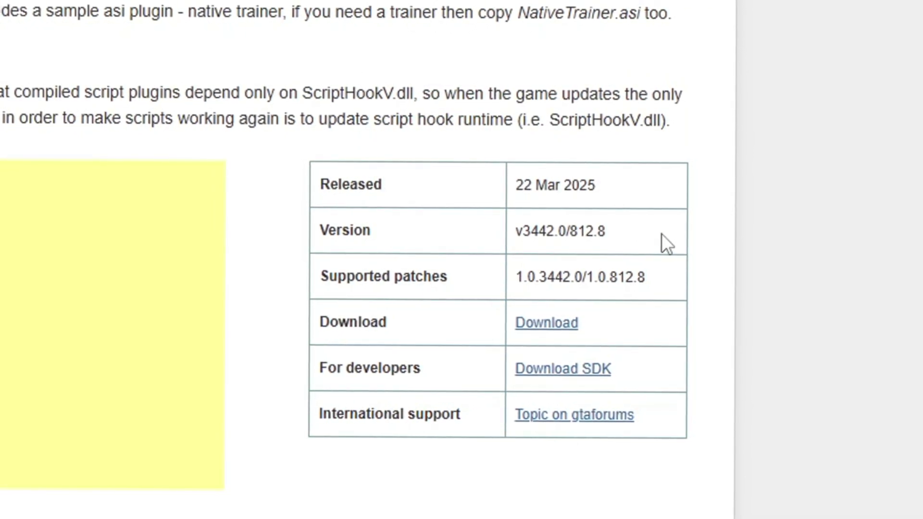
{"action": "left_click_drag", "start_coordinate": [516, 232], "coordinate": [591, 233]}
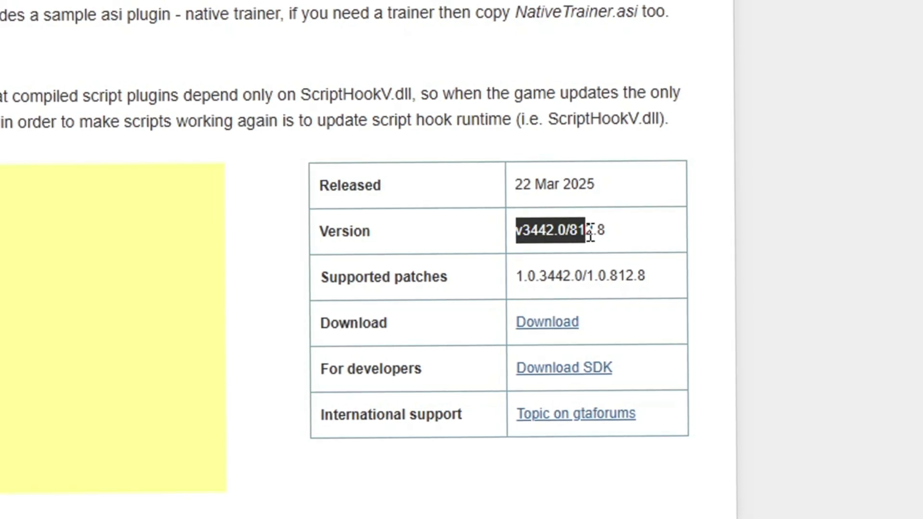
{"action": "left_click", "coordinate": [609, 232]}
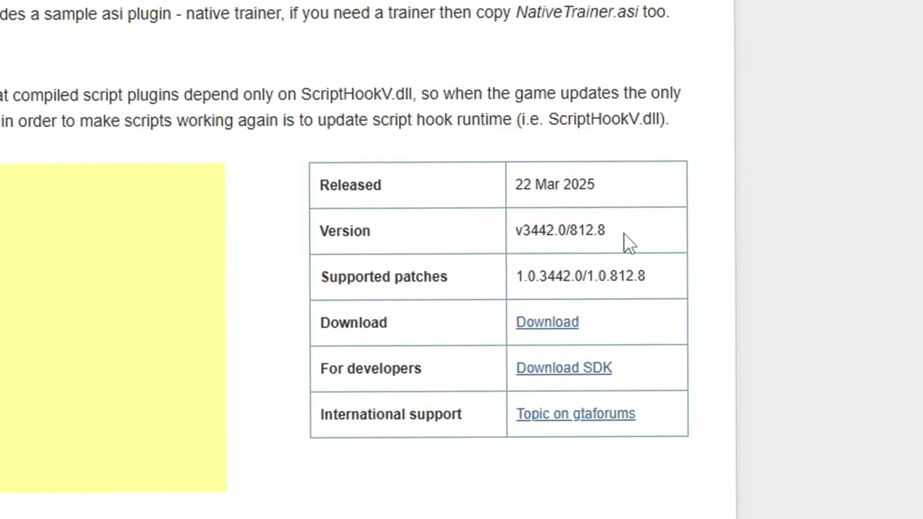
Download and open ScriptHookV_3442.0_812.8.zip, and bring up the Grand Theft Auto V folder beside the archive
{"action": "left_click", "coordinate": [548, 324]}
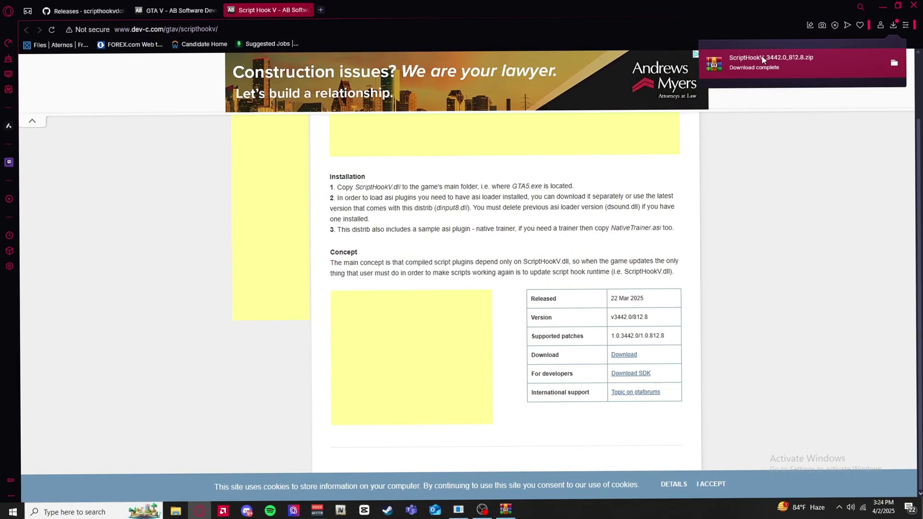
{"action": "left_click", "coordinate": [762, 59]}
{"action": "left_click", "coordinate": [886, 10]}
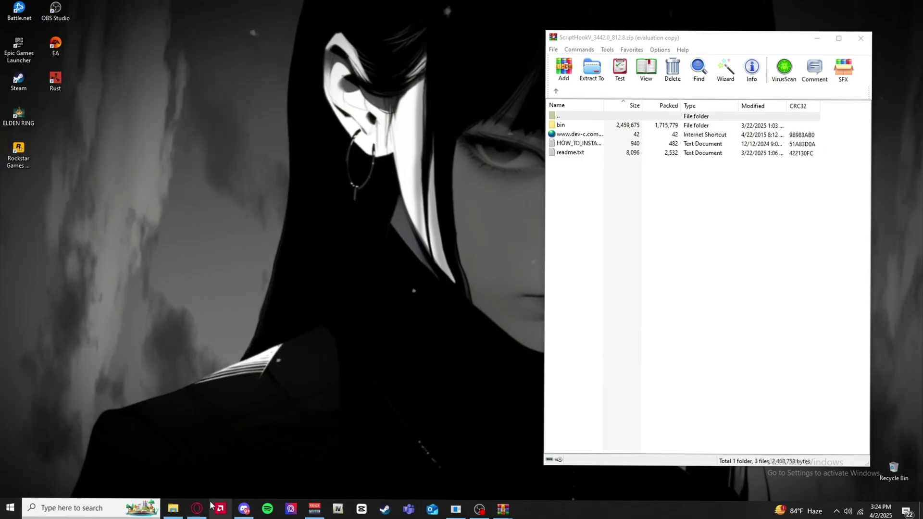
{"action": "left_click", "coordinate": [174, 509]}
{"action": "left_click_drag", "start_coordinate": [488, 27], "coordinate": [423, 49]}
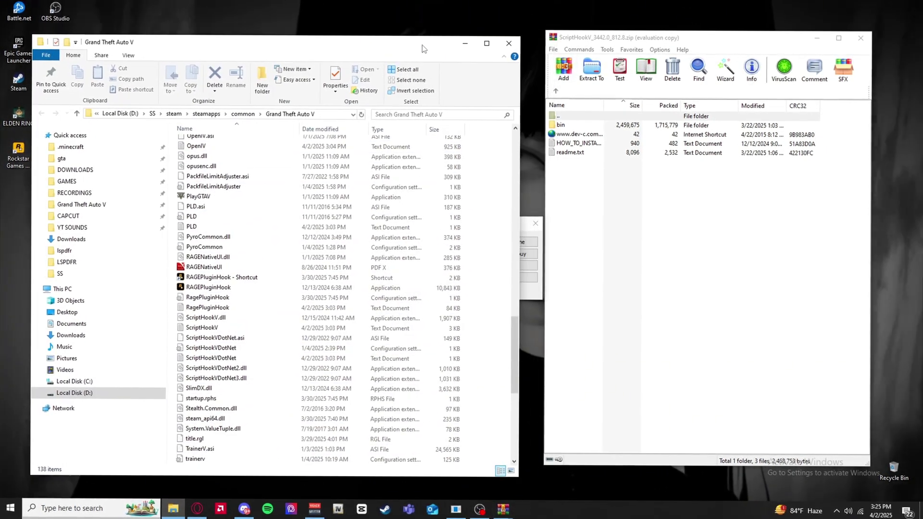
Read the installation instructions in the archive's readme.txt and close the file
{"action": "double_click", "coordinate": [609, 152]}
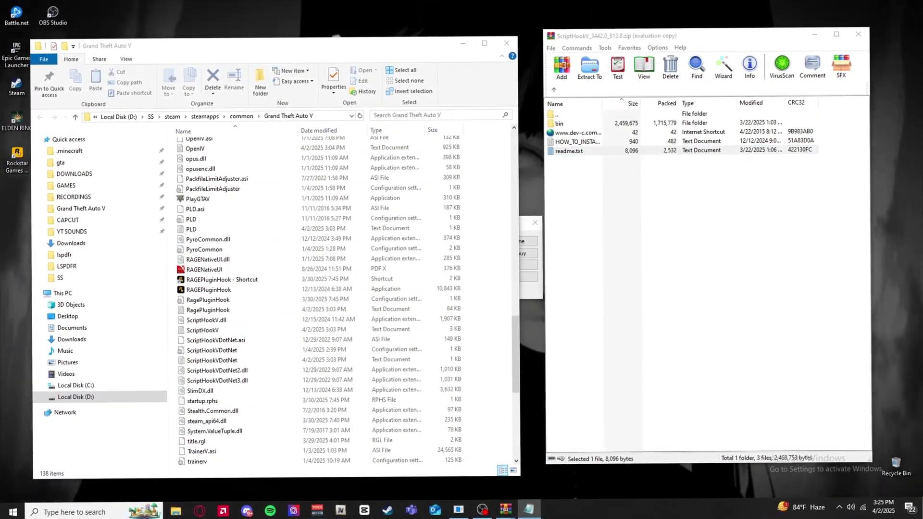
{"action": "left_click_drag", "start_coordinate": [822, 80], "coordinate": [467, 82]}
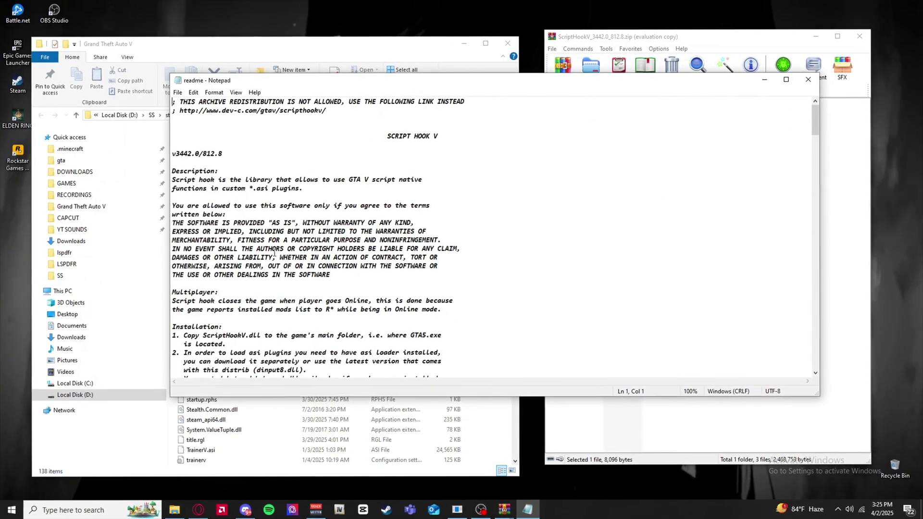
{"action": "scroll", "coordinate": [294, 305], "scroll_direction": "down", "scroll_amount": 4}
{"action": "left_click_drag", "start_coordinate": [184, 212], "coordinate": [192, 212]}
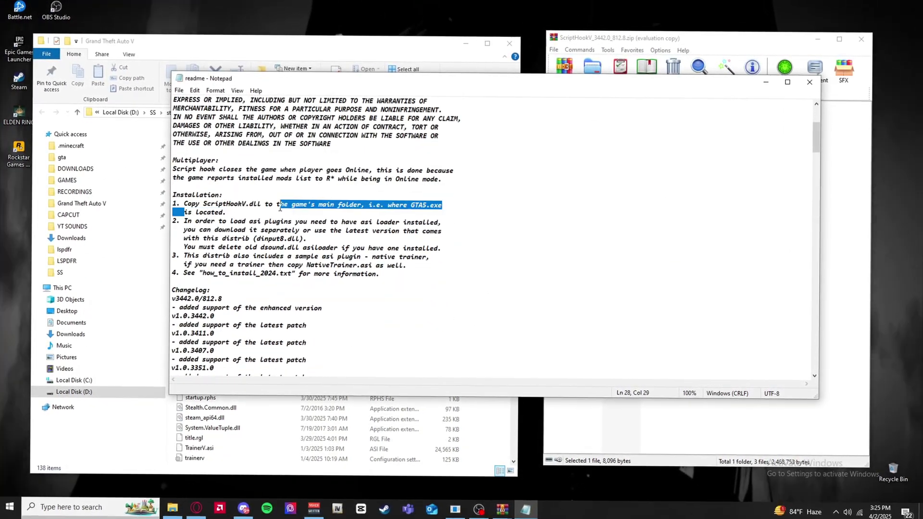
{"action": "left_click", "coordinate": [441, 248]}
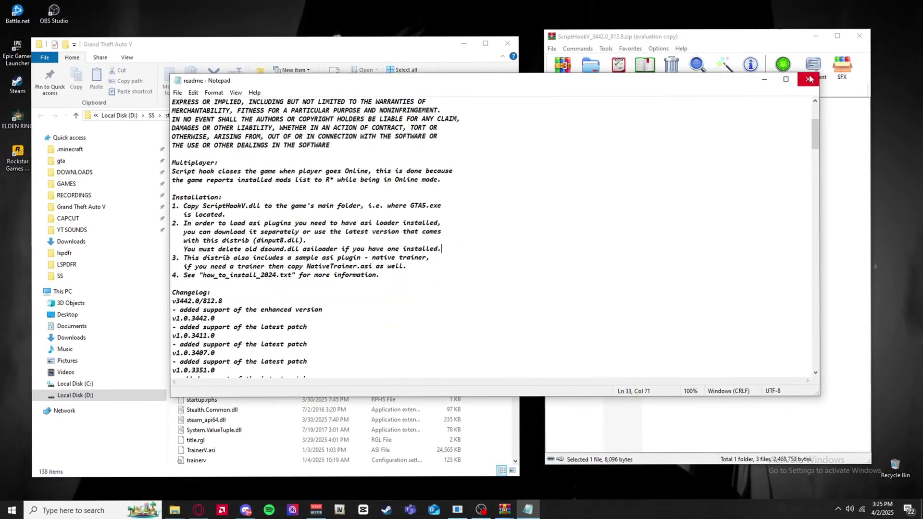
{"action": "left_click", "coordinate": [809, 78]}
Open the archive's bin folder and locate dinput8.dll in the Grand Theft Auto V folder
{"action": "double_click", "coordinate": [580, 125]}
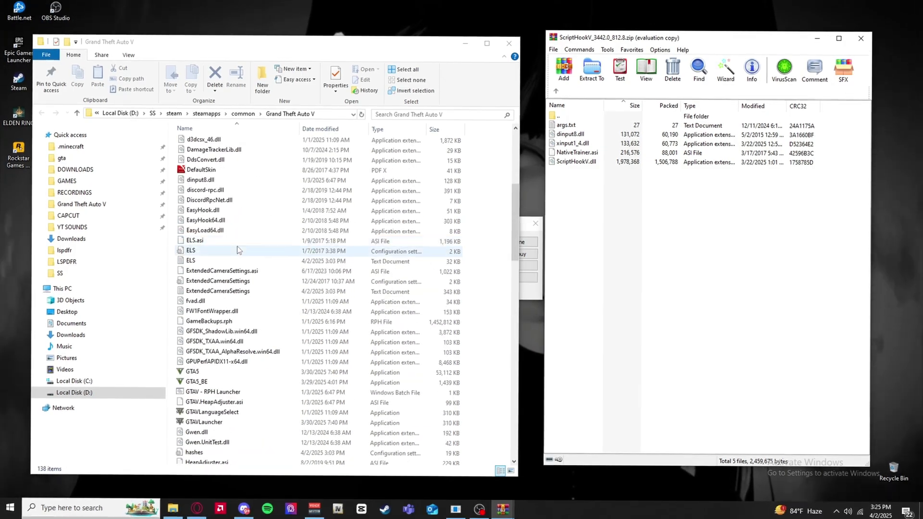
{"action": "scroll", "coordinate": [237, 250], "scroll_direction": "up", "scroll_amount": 6}
{"action": "left_click", "coordinate": [211, 350]}
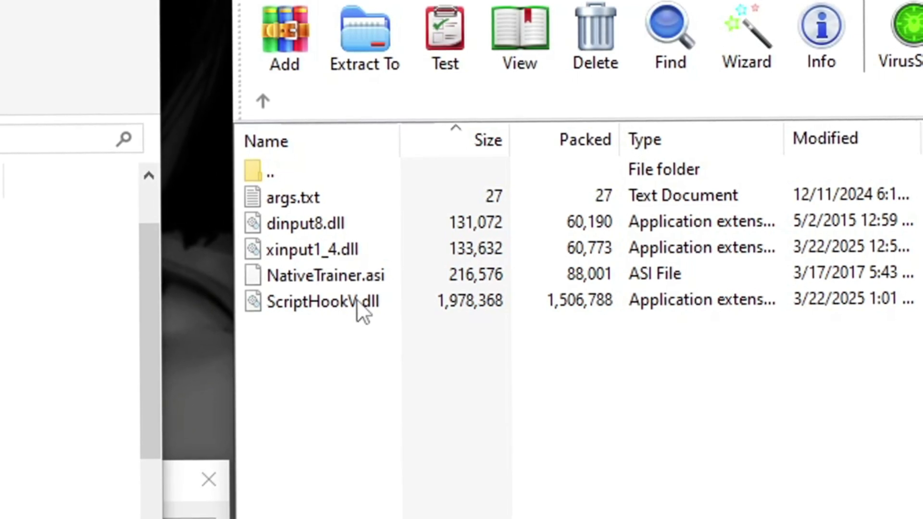
Move ScriptHookV.dll, NativeTrainer.asi and xinput1_4.dll into the Grand Theft Auto V folder, replacing the existing files, and close both windows
{"action": "left_click", "coordinate": [357, 302]}
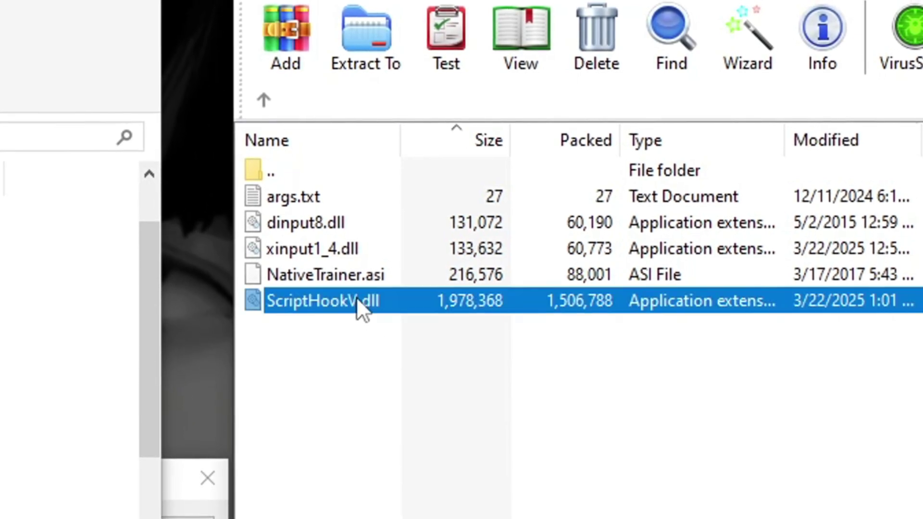
{"action": "left_click", "coordinate": [360, 272], "text": "ctrl"}
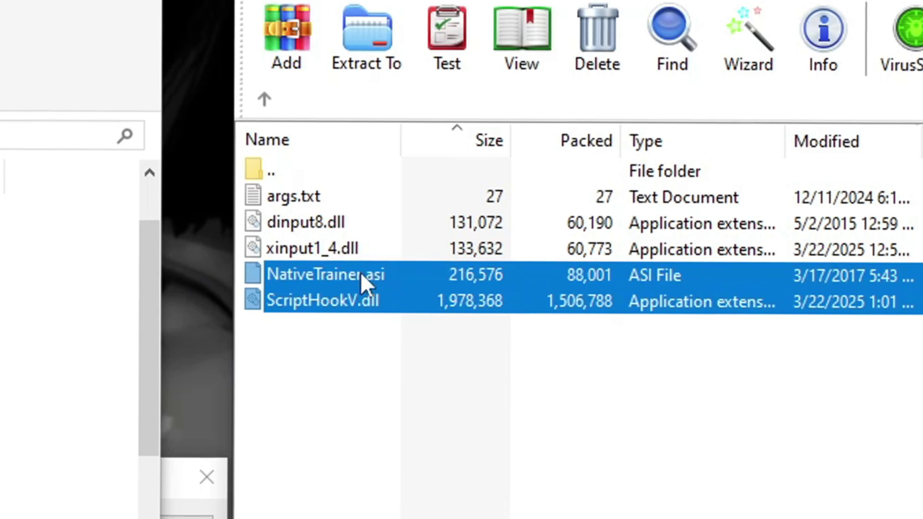
{"action": "left_click", "coordinate": [358, 248], "text": "ctrl"}
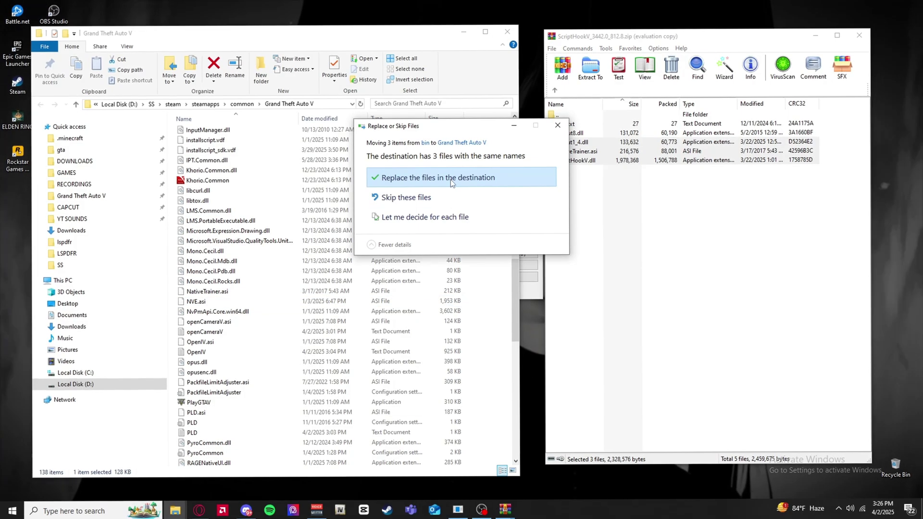
{"action": "left_click", "coordinate": [451, 180]}
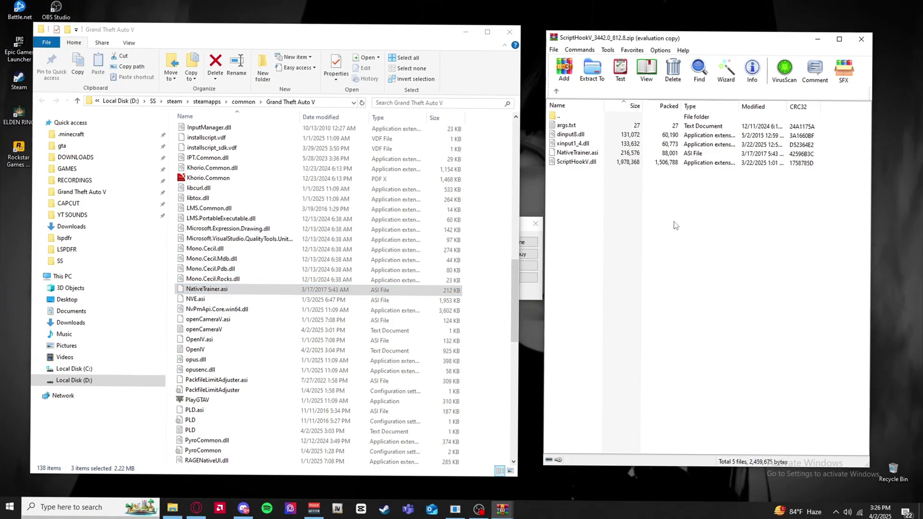
{"action": "left_click", "coordinate": [509, 32]}
{"action": "left_click", "coordinate": [861, 38]}
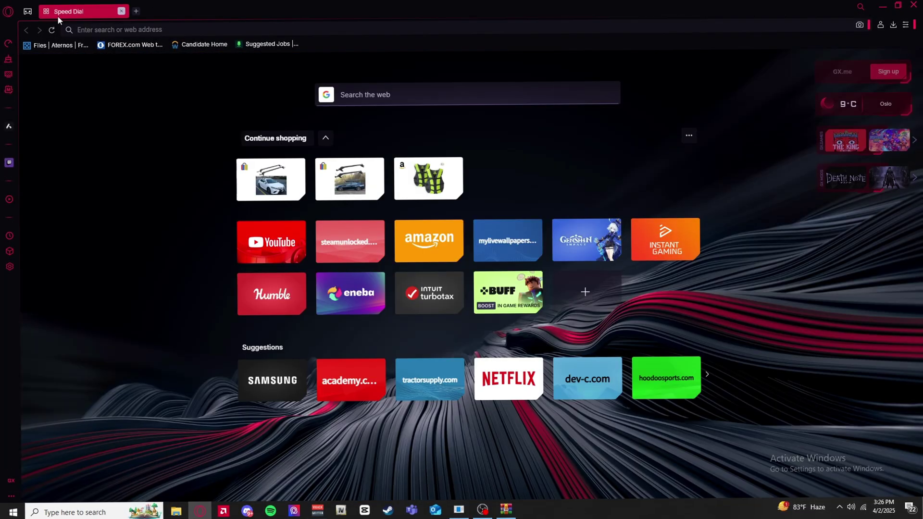
Search the web for "heap limit adjuster" and open the HeapAdjuster page on GTA5-Mods.com
{"action": "key", "text": "ctrl+l"}
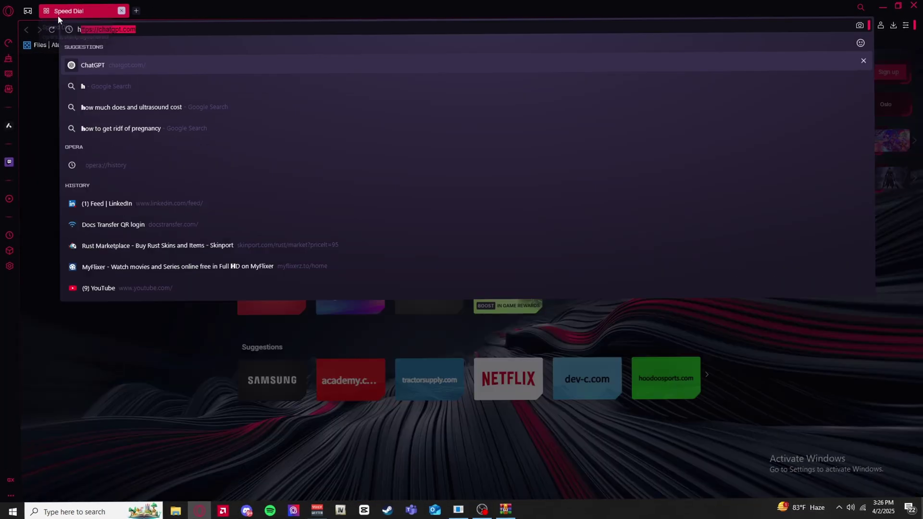
{"action": "type", "text": "hea"}
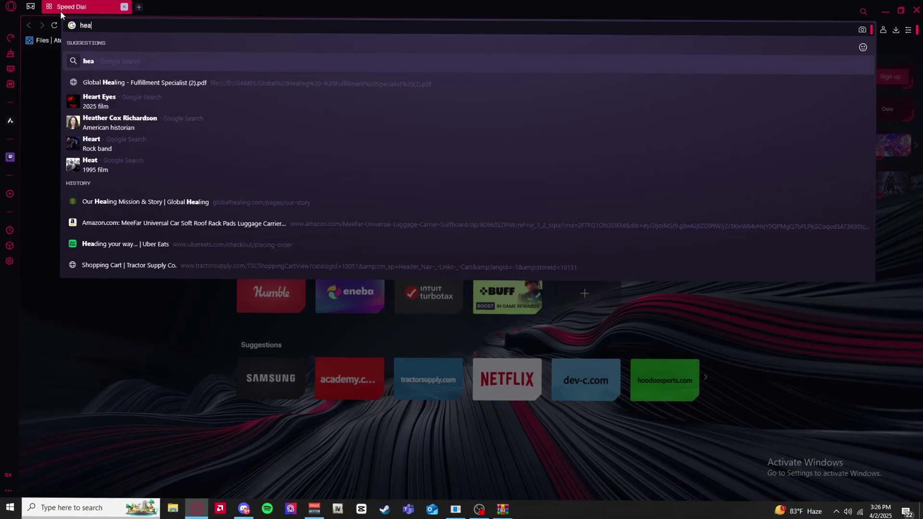
{"action": "type", "text": "p limit"}
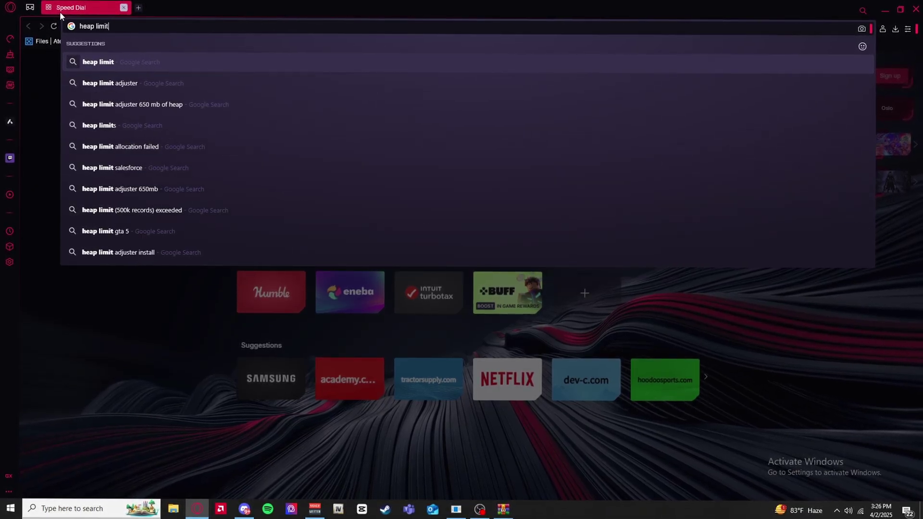
{"action": "left_click", "coordinate": [112, 86]}
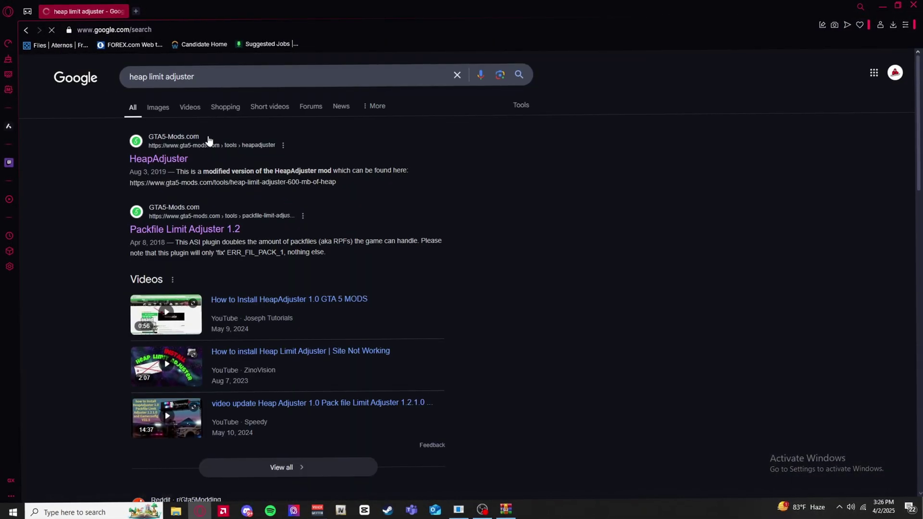
{"action": "left_click", "coordinate": [160, 154]}
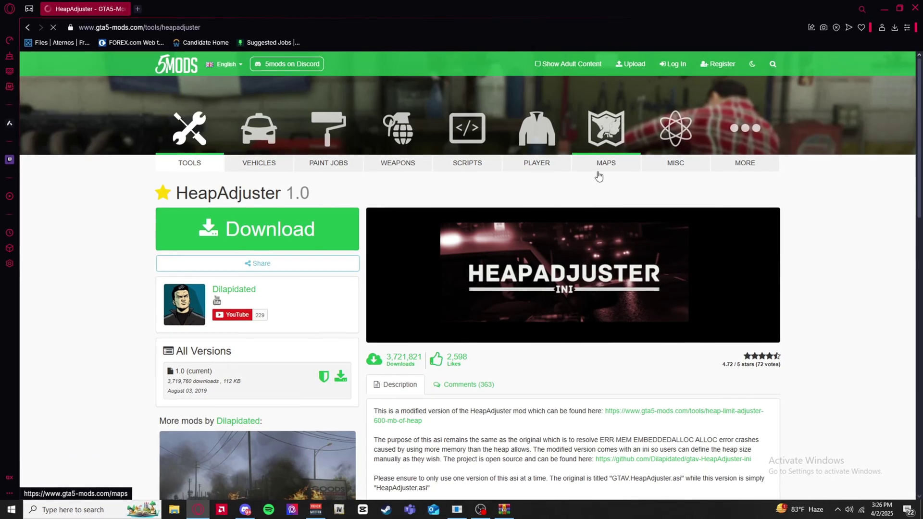
Download and open the HeapAdjuster 1.0 archive, and bring up the Grand Theft Auto V folder beside it
{"action": "left_click", "coordinate": [228, 232]}
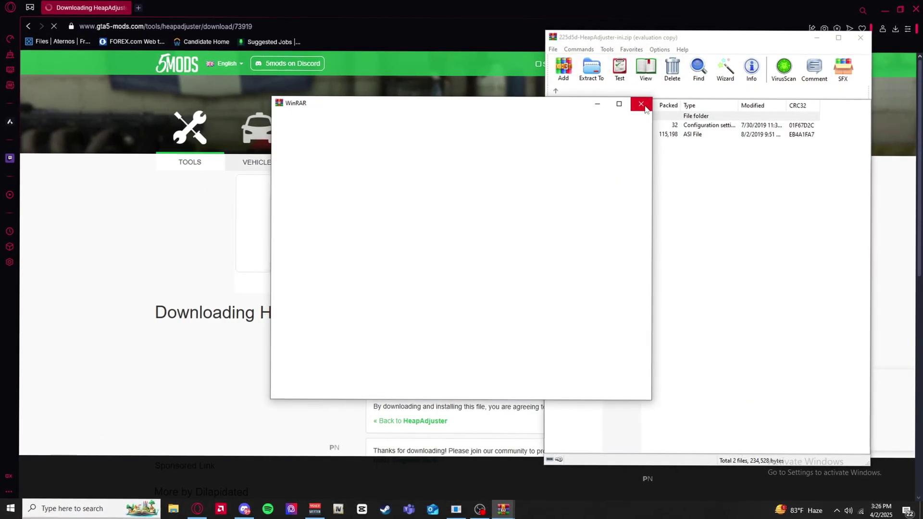
{"action": "left_click", "coordinate": [641, 103]}
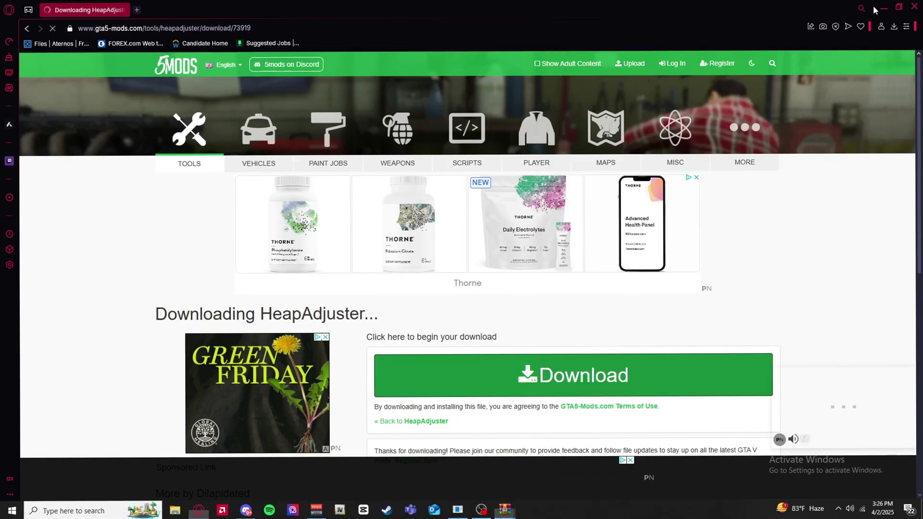
{"action": "left_click", "coordinate": [884, 10]}
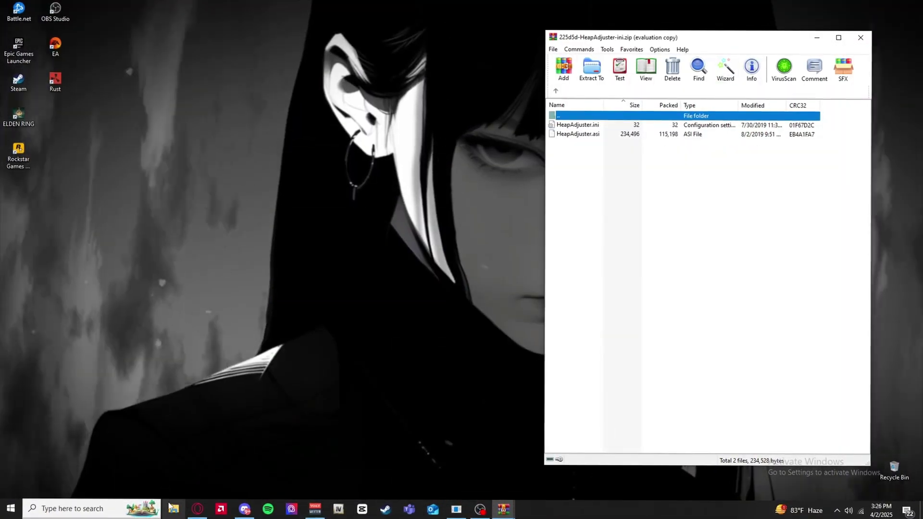
{"action": "right_click", "coordinate": [174, 509]}
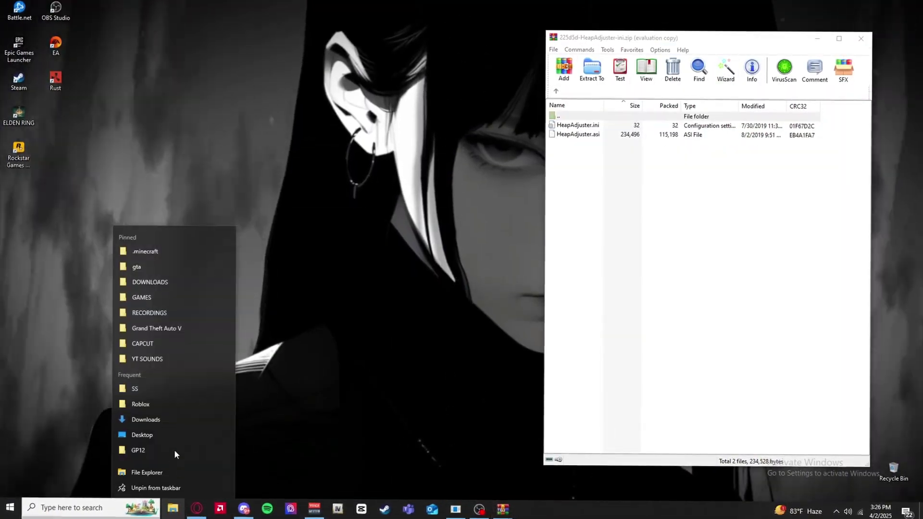
{"action": "left_click", "coordinate": [180, 327]}
Move HeapAdjuster.ini and HeapAdjuster.asi from the archive into the Grand Theft Auto V folder, replacing the existing files
{"action": "left_click", "coordinate": [577, 116]}
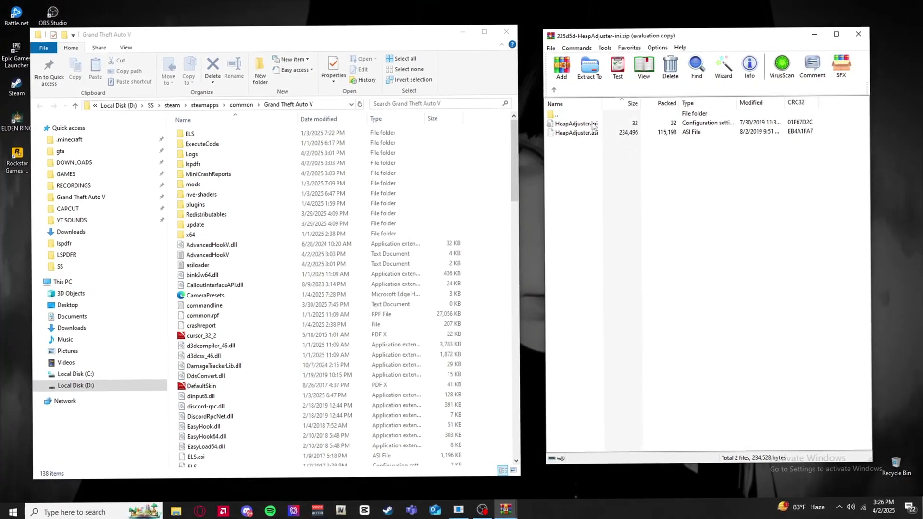
{"action": "scroll", "coordinate": [310, 240], "scroll_direction": "down", "scroll_amount": 20}
{"action": "left_click_drag", "start_coordinate": [596, 163], "coordinate": [495, 221]}
{"action": "left_click", "coordinate": [511, 177]}
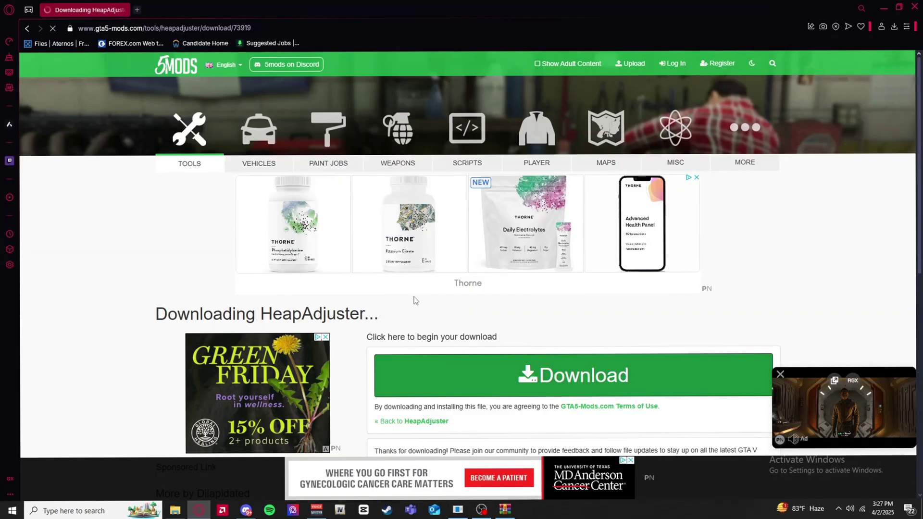
Go back to the search results, download Packfile Limit Adjuster 1.2, and show its archive beside the Grand Theft Auto V folder
{"action": "left_click", "coordinate": [27, 28]}
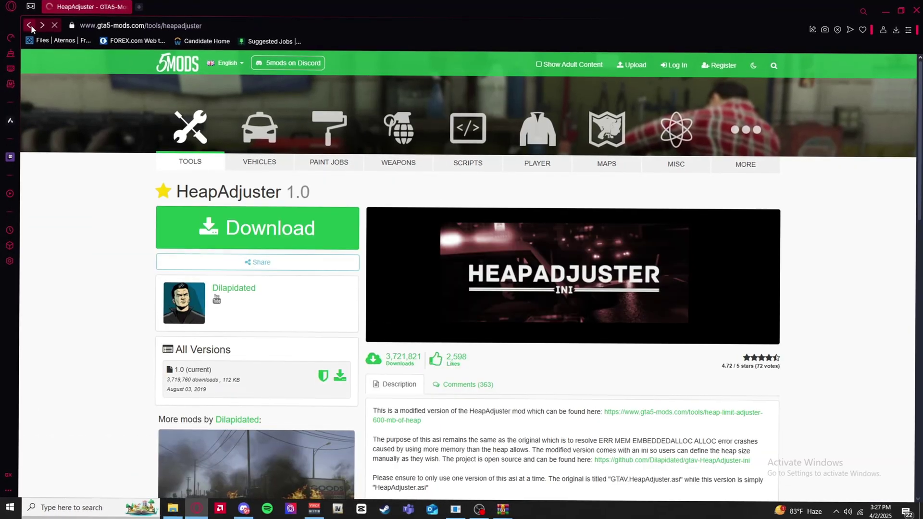
{"action": "left_click", "coordinate": [28, 27]}
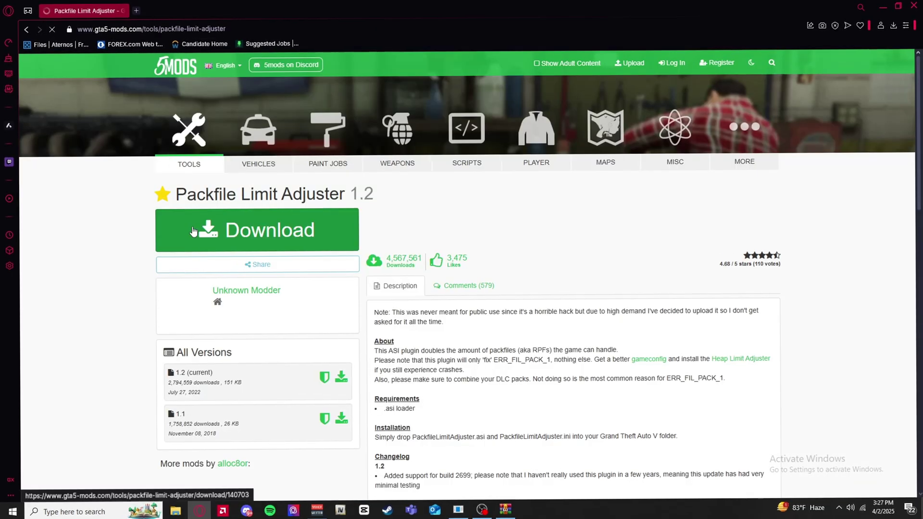
{"action": "left_click", "coordinate": [319, 236]}
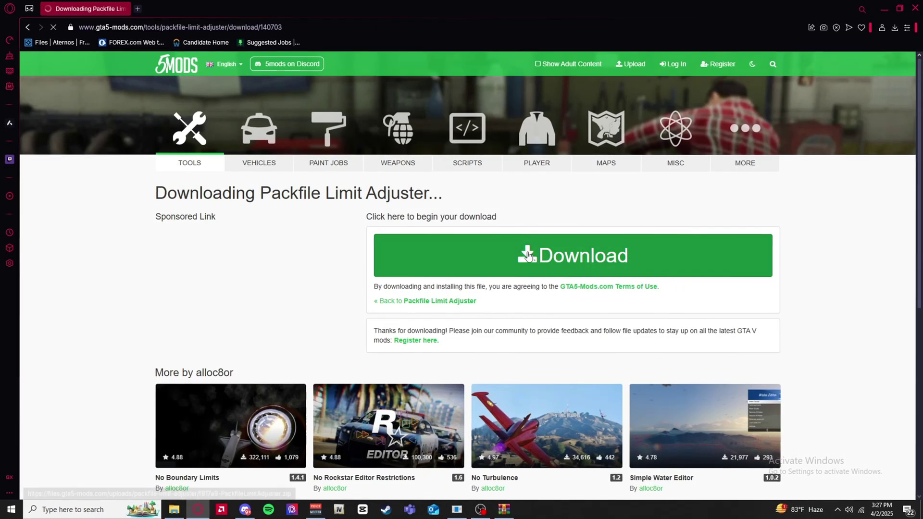
{"action": "left_click", "coordinate": [889, 12]}
{"action": "left_click", "coordinate": [173, 508]}
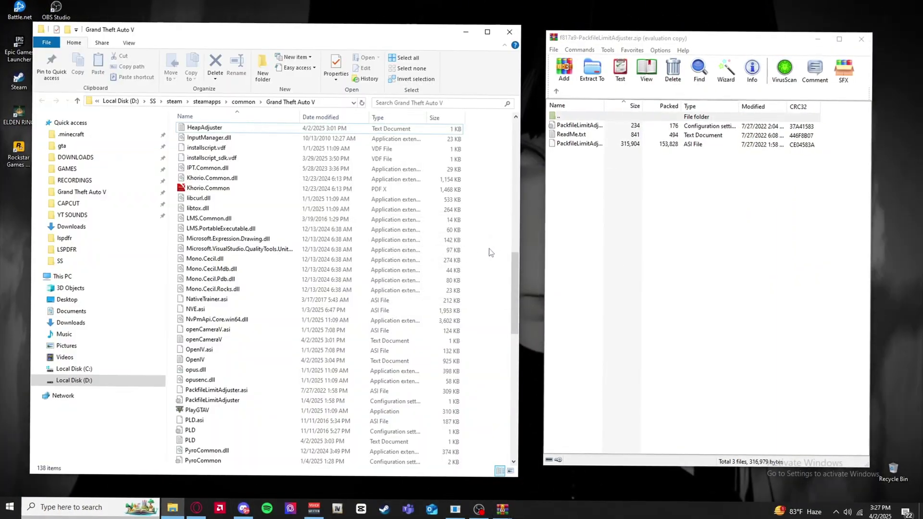
Move PackfileLimitAdjuster.ini and PackfileLimitAdjuster.asi into the Grand Theft Auto V folder, replacing the existing files, and close the archive
{"action": "left_click", "coordinate": [590, 159]}
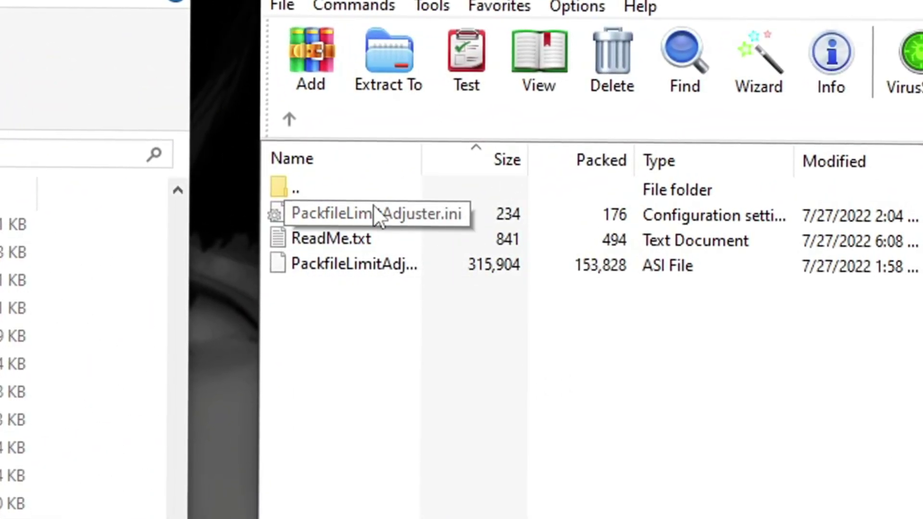
{"action": "left_click", "coordinate": [375, 270]}
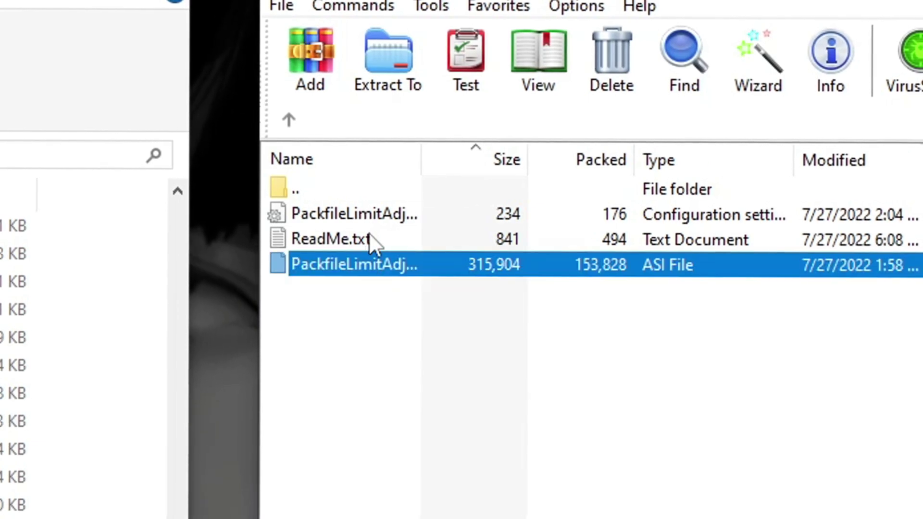
{"action": "left_click", "coordinate": [374, 213], "text": "ctrl"}
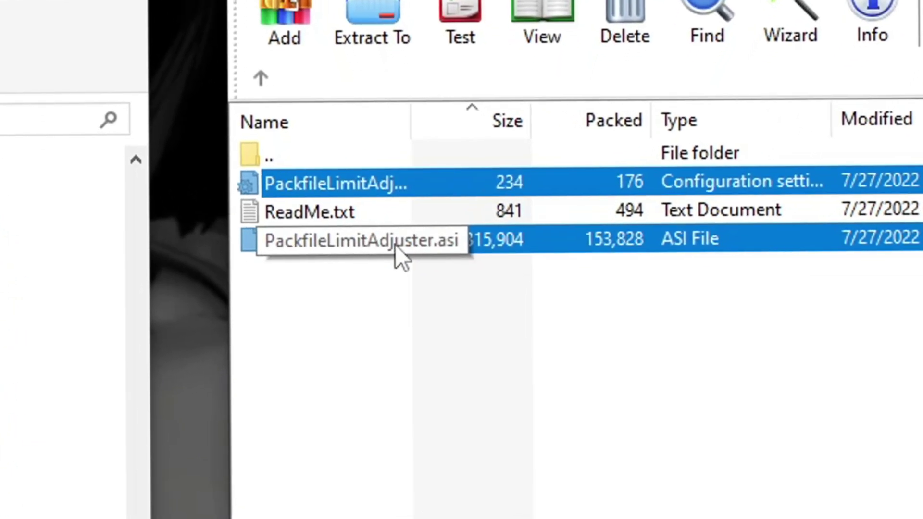
{"action": "left_click_drag", "start_coordinate": [404, 270], "coordinate": [118, 488]}
{"action": "left_click_drag", "start_coordinate": [424, 250], "coordinate": [423, 250]}
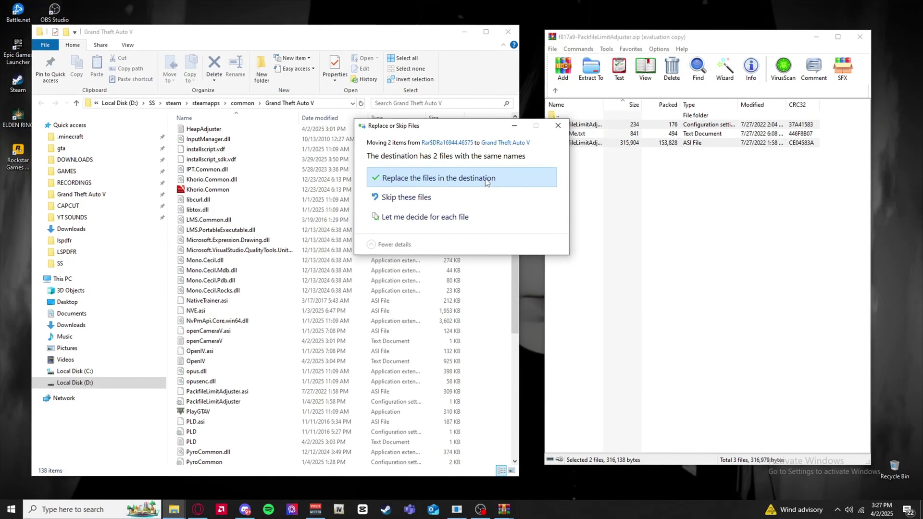
{"action": "left_click", "coordinate": [413, 115]}
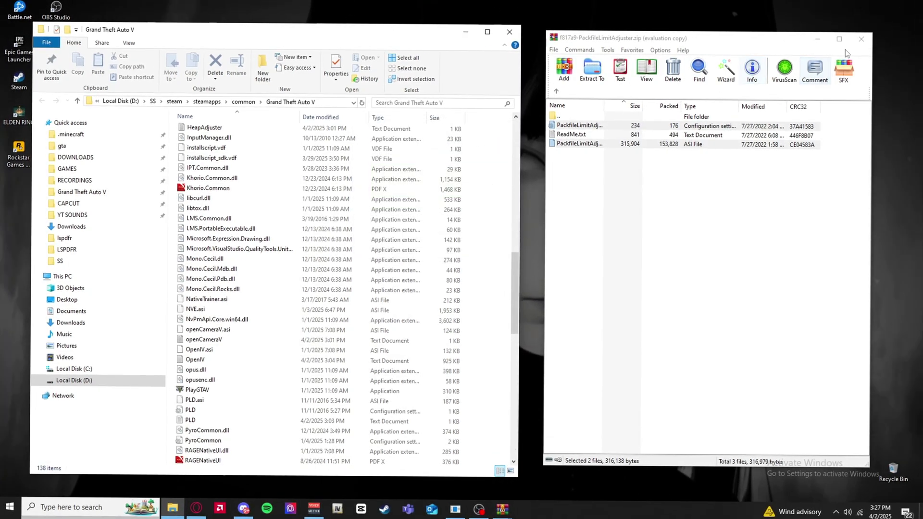
{"action": "left_click", "coordinate": [863, 39]}
{"action": "key", "text": "super+d"}
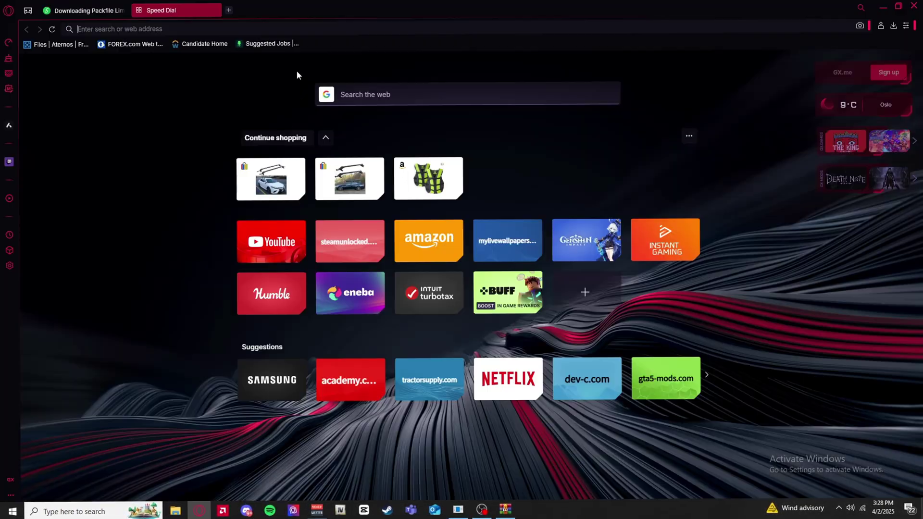
Search for the game config mod in a new browser tab and open the Gameconfig for Legacy & Enhanced V34.5 page
{"action": "type", "text": "ga"}
{"action": "type", "text": "me co"}
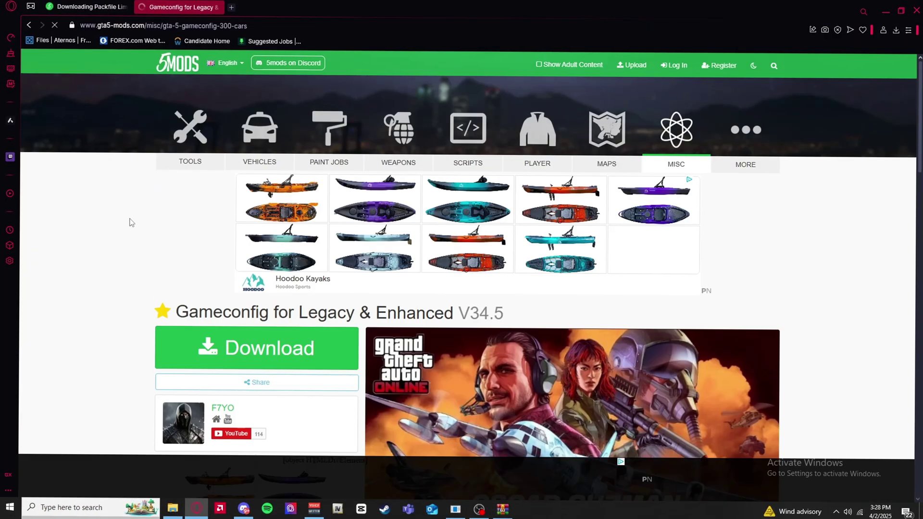
{"action": "scroll", "coordinate": [606, 300], "scroll_direction": "down", "scroll_amount": 4}
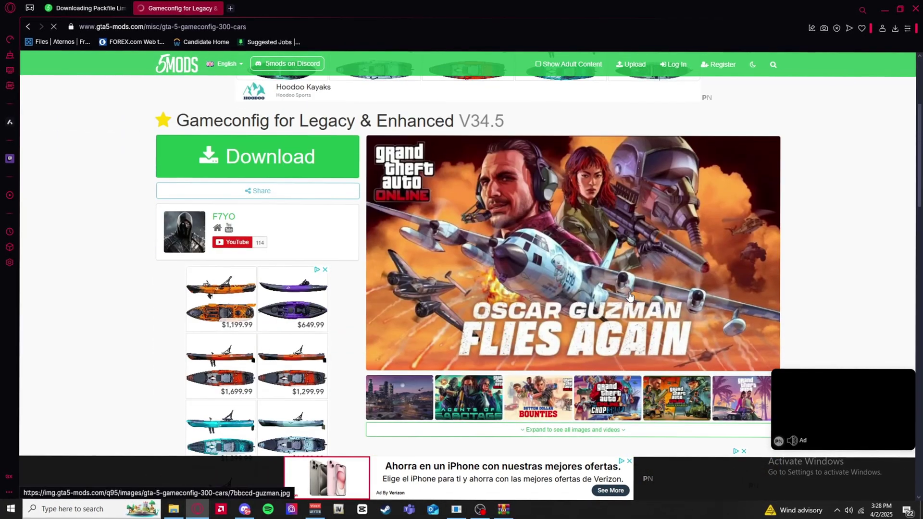
{"action": "scroll", "coordinate": [628, 294], "scroll_direction": "down", "scroll_amount": 2}
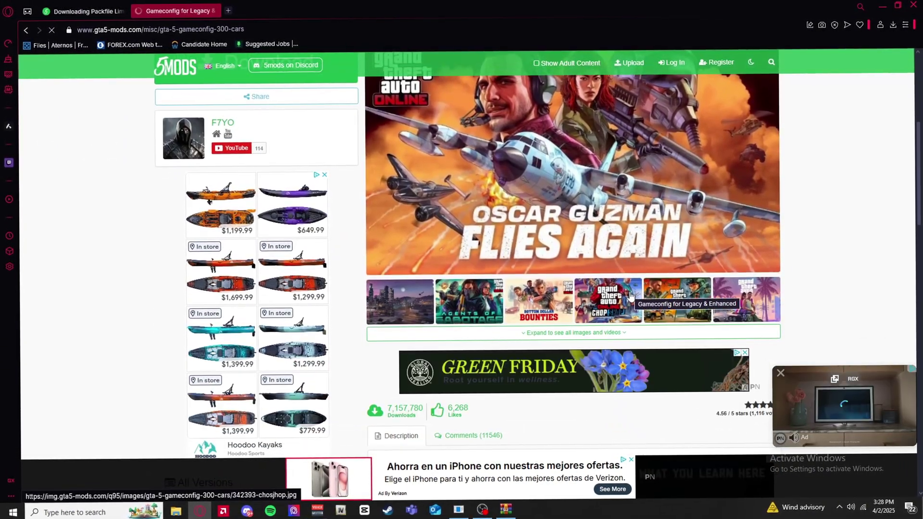
{"action": "scroll", "coordinate": [620, 303], "scroll_direction": "up", "scroll_amount": 3}
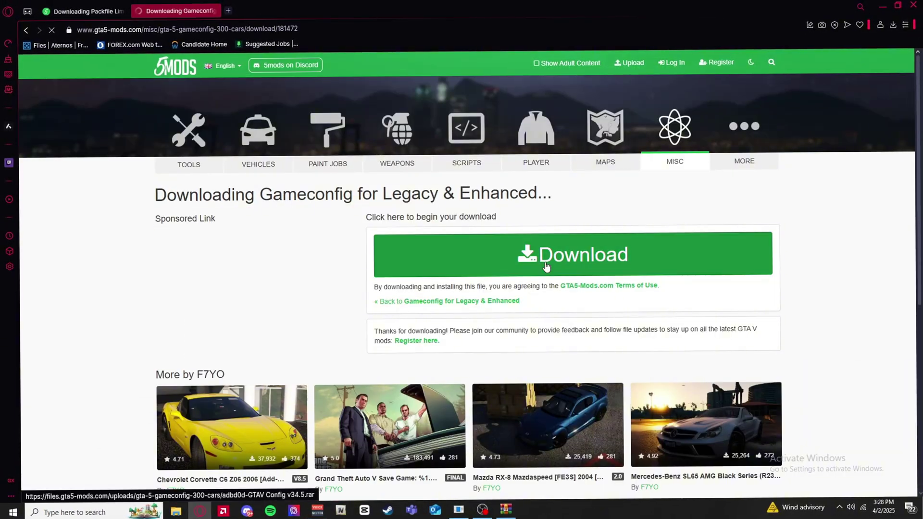
Download adbd0d-GTAV Config v34.5.rar, open the archive and dismiss the purchase reminder
{"action": "left_click", "coordinate": [546, 265]}
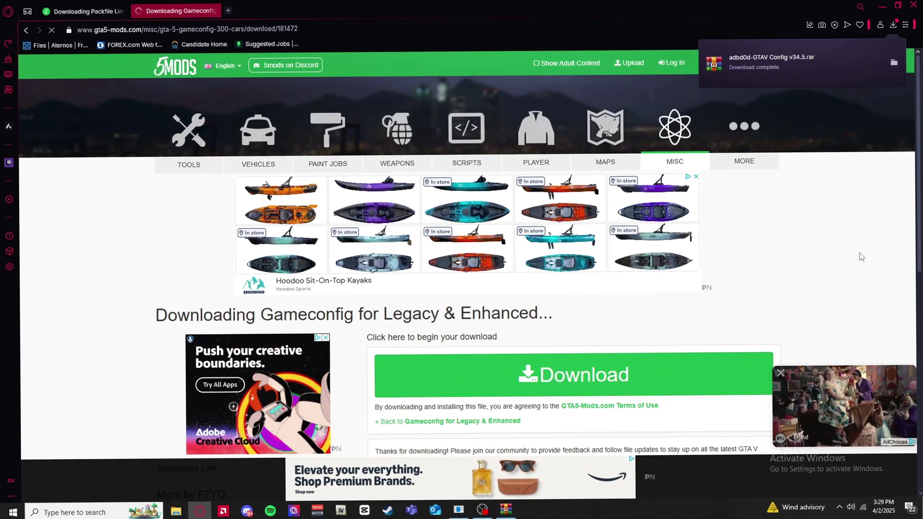
{"action": "left_click", "coordinate": [781, 61]}
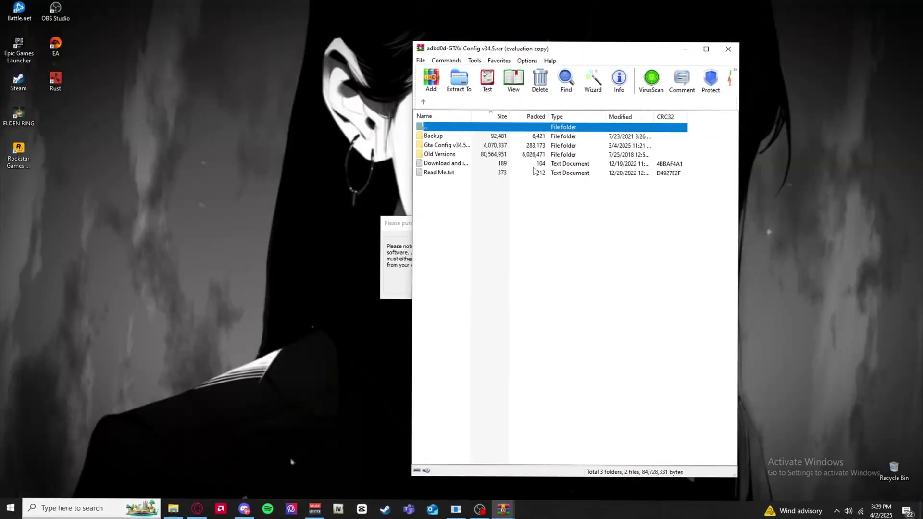
{"action": "left_click", "coordinate": [535, 221]}
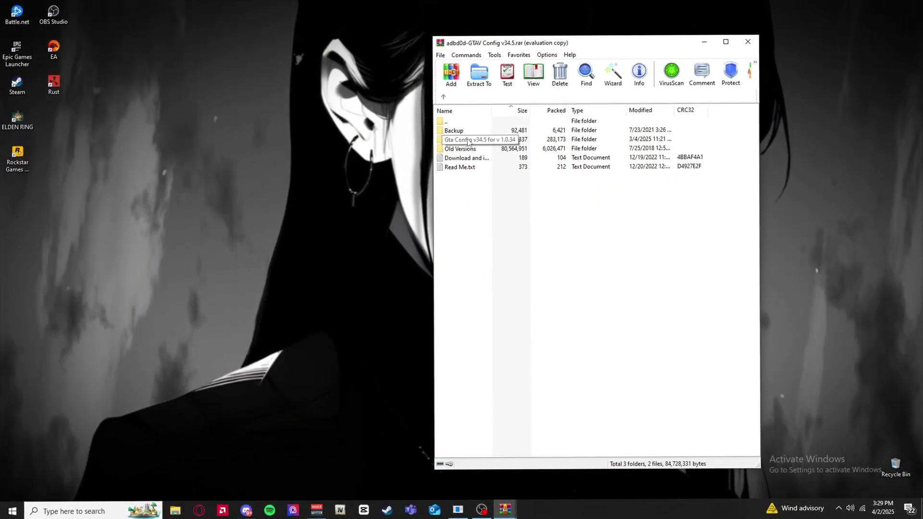
Locate gameconfig.xml in the archive's Gta Config v34.5 folder, under For More Mods and Stock Traffic (Means Gta base)
{"action": "double_click", "coordinate": [467, 140]}
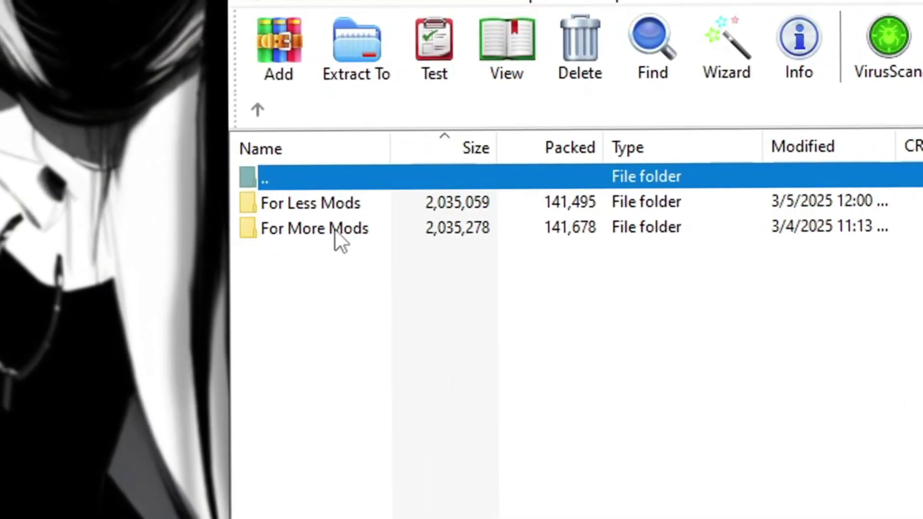
{"action": "left_click", "coordinate": [313, 203]}
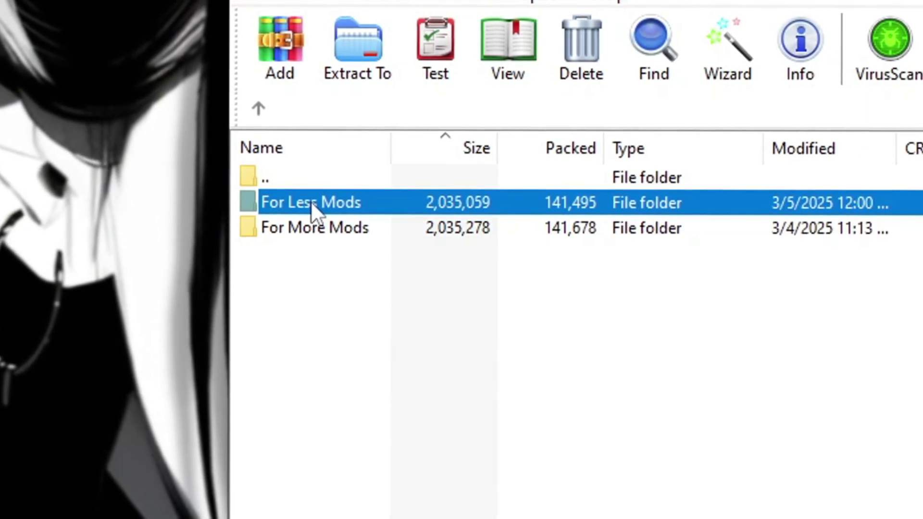
{"action": "double_click", "coordinate": [319, 227]}
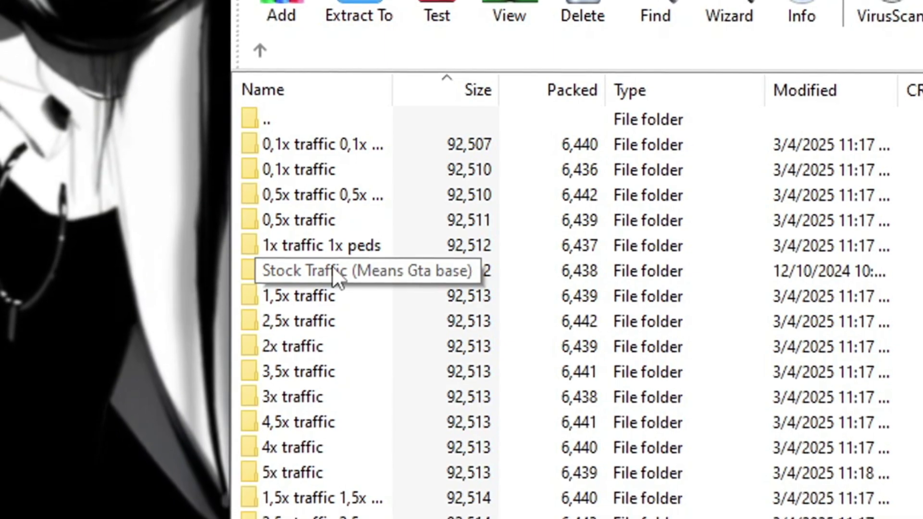
{"action": "double_click", "coordinate": [334, 270]}
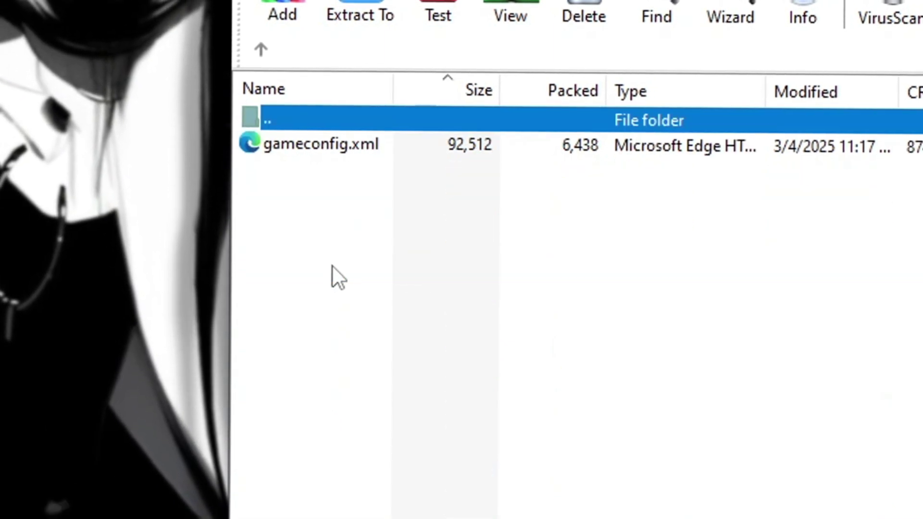
{"action": "left_click_drag", "start_coordinate": [232, 259], "coordinate": [345, 260]}
{"action": "left_click", "coordinate": [401, 162]}
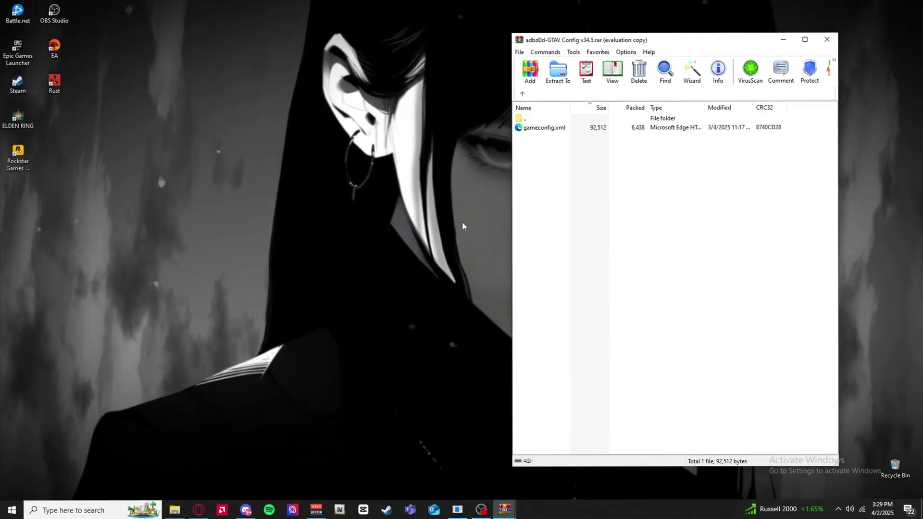
{"action": "left_click_drag", "start_coordinate": [544, 127], "coordinate": [294, 295]}
Find OpenIV on the computer and launch it
{"action": "left_click", "coordinate": [91, 510]}
{"action": "type", "text": "open"}
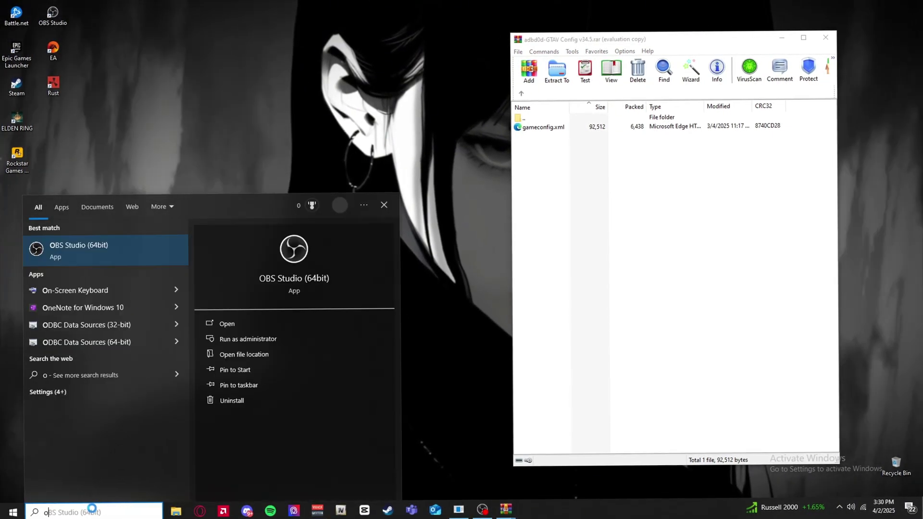
{"action": "left_click", "coordinate": [97, 253]}
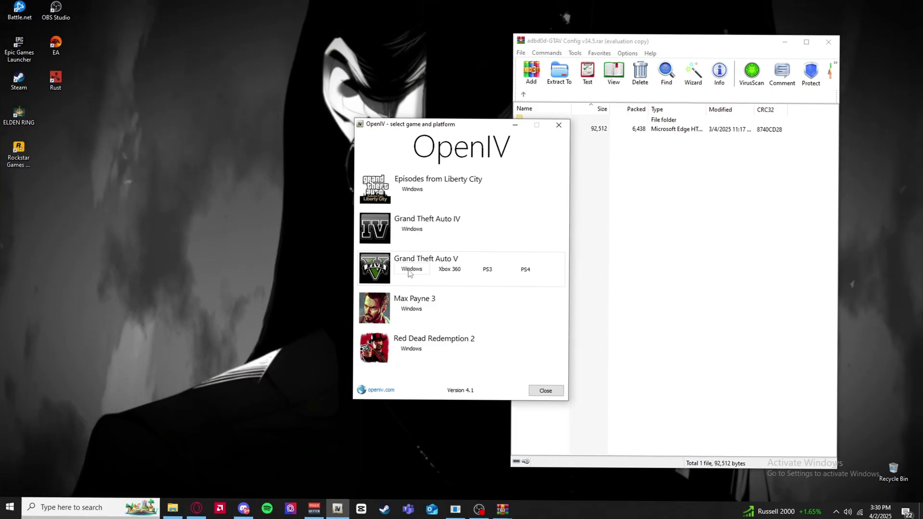
Choose Grand Theft Auto V for Windows, set its game folder to D:\SS\steam\steamapps\common\Grand Theft Auto V and continue
{"action": "left_click", "coordinate": [412, 291]}
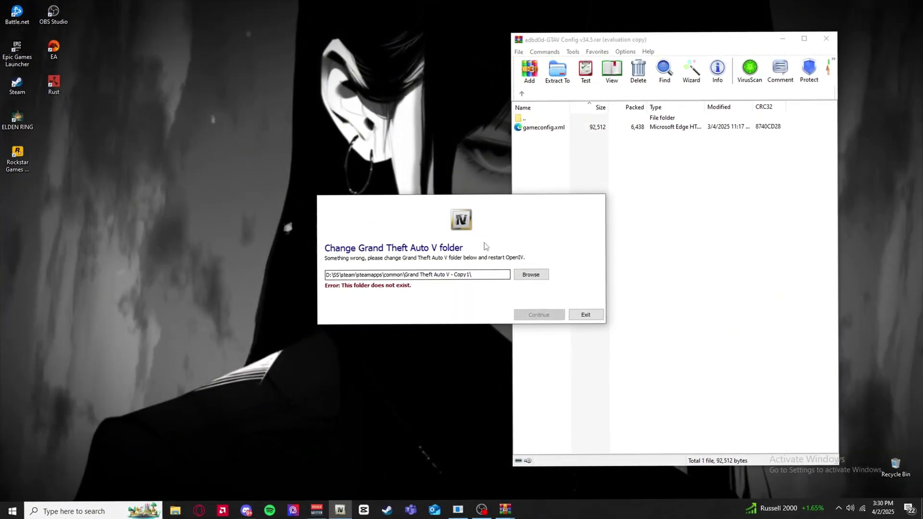
{"action": "left_click", "coordinate": [531, 275]}
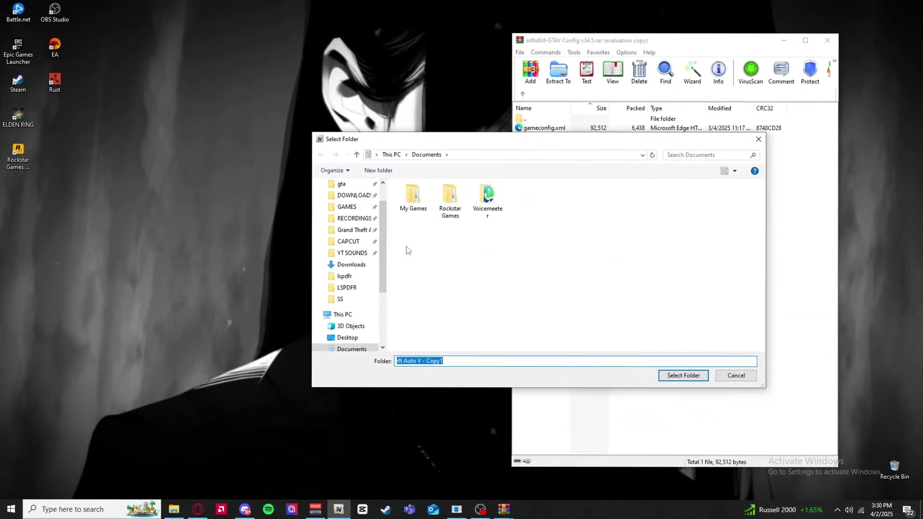
{"action": "left_click", "coordinate": [353, 230]}
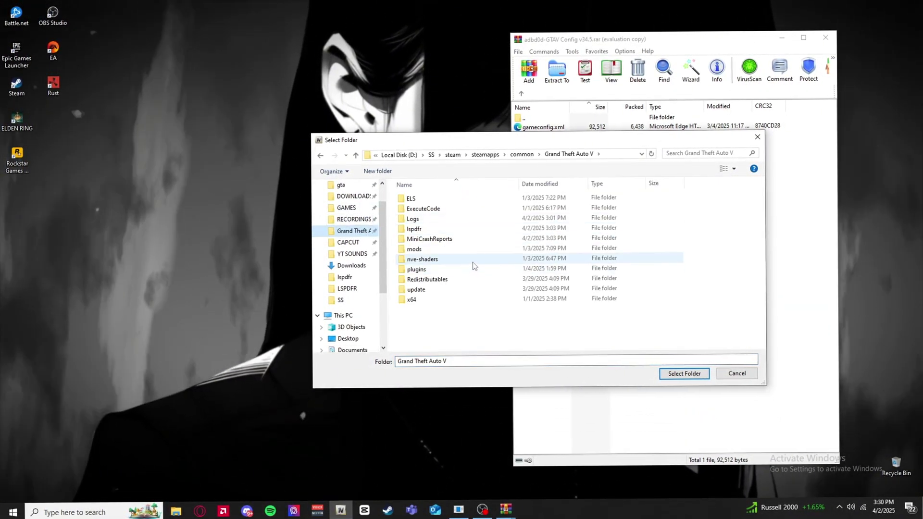
{"action": "left_click", "coordinate": [684, 374]}
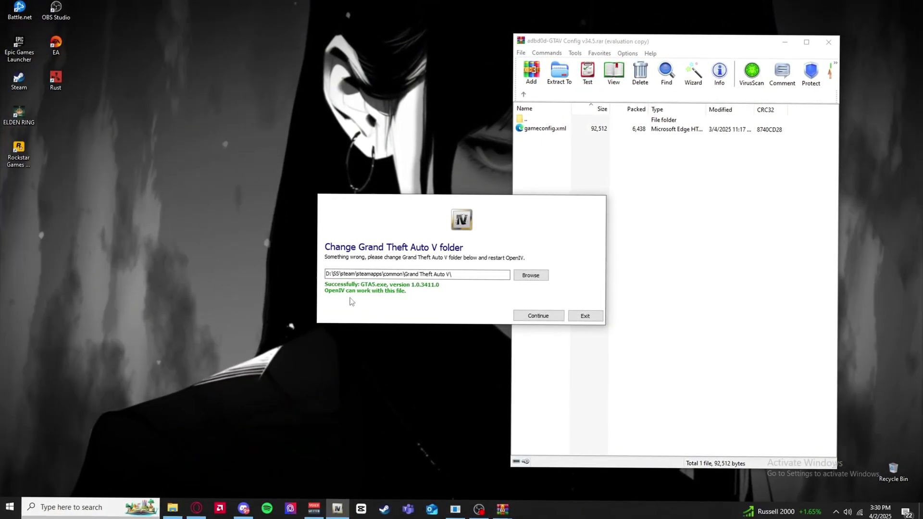
{"action": "left_click", "coordinate": [539, 315]}
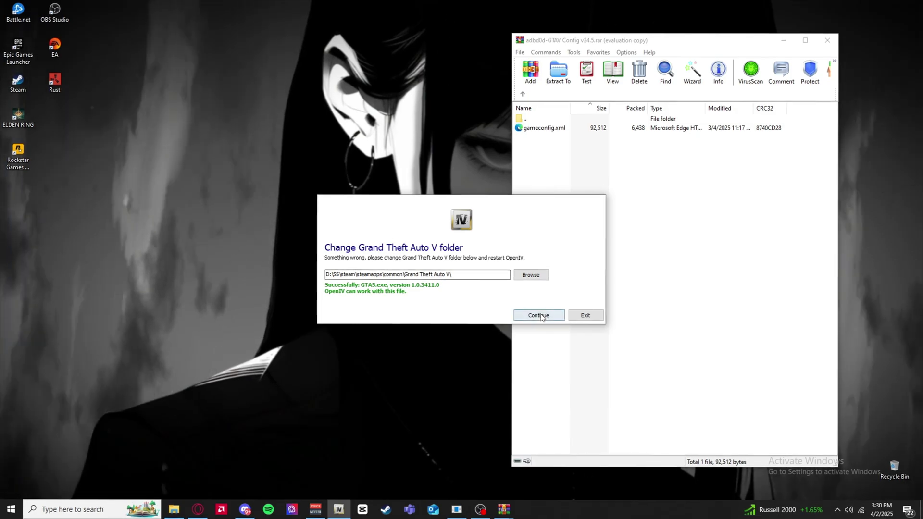
Move the archive window aside and open the folder mods > update > update.rpf > common > data in OpenIV
{"action": "left_click_drag", "start_coordinate": [674, 44], "coordinate": [720, 42]}
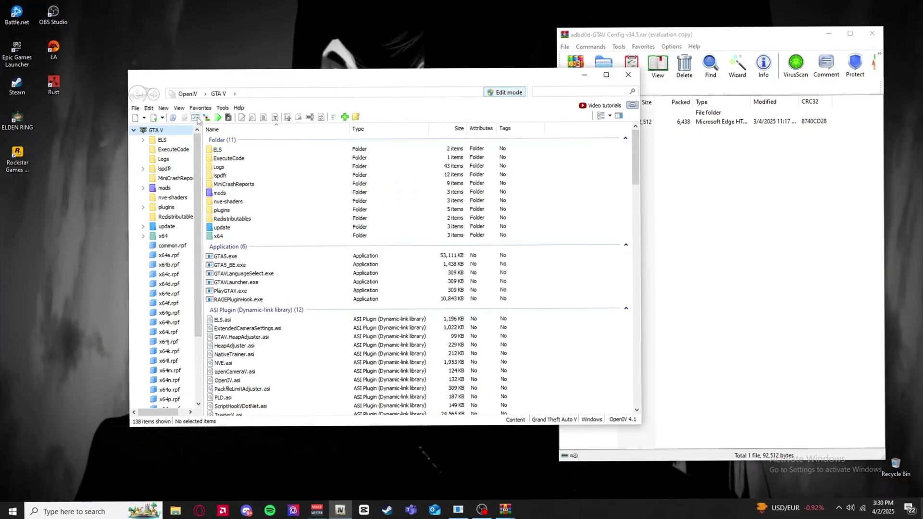
{"action": "left_click", "coordinate": [196, 118]}
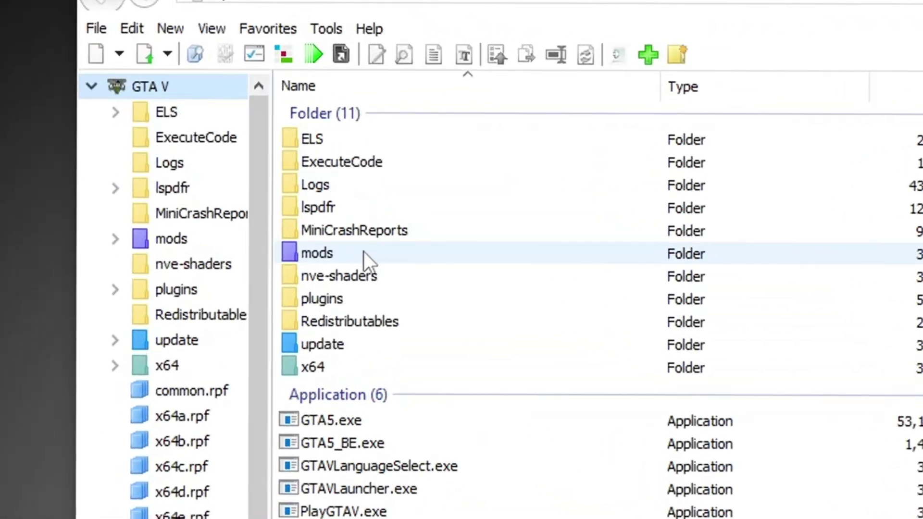
{"action": "double_click", "coordinate": [178, 168]}
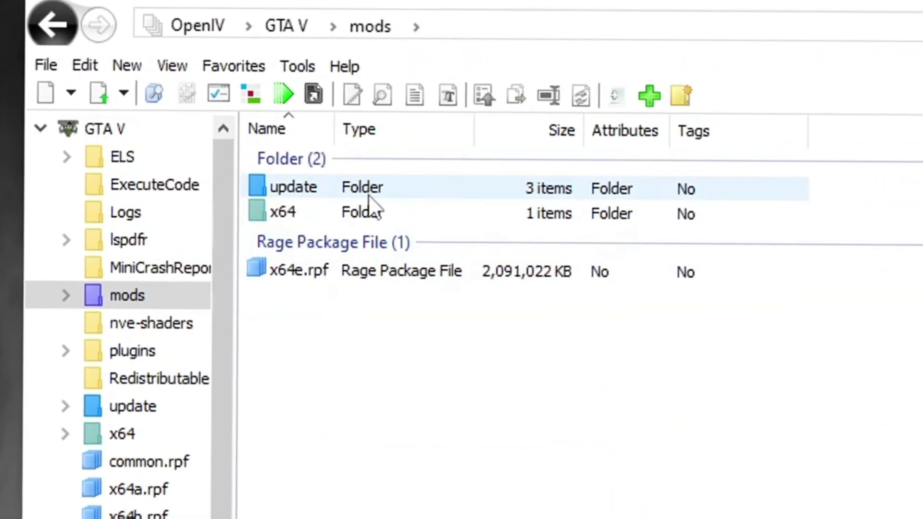
{"action": "double_click", "coordinate": [380, 140]}
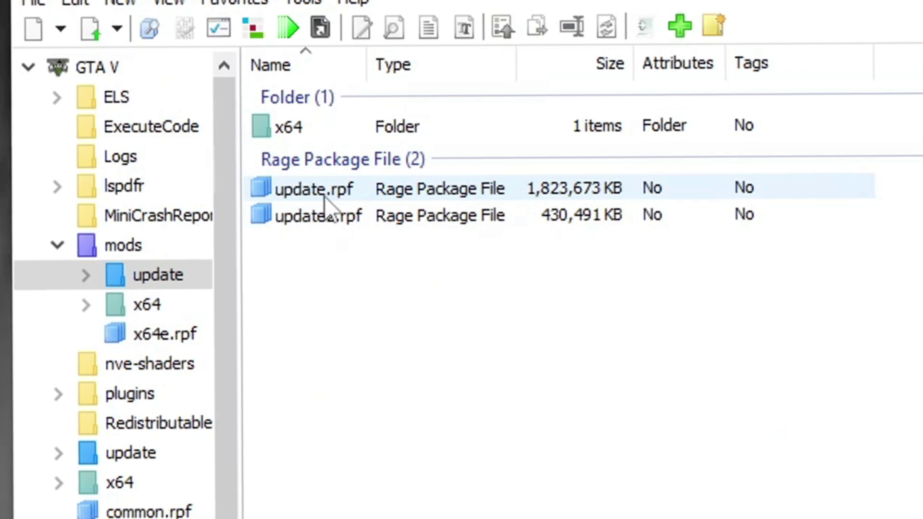
{"action": "double_click", "coordinate": [321, 246]}
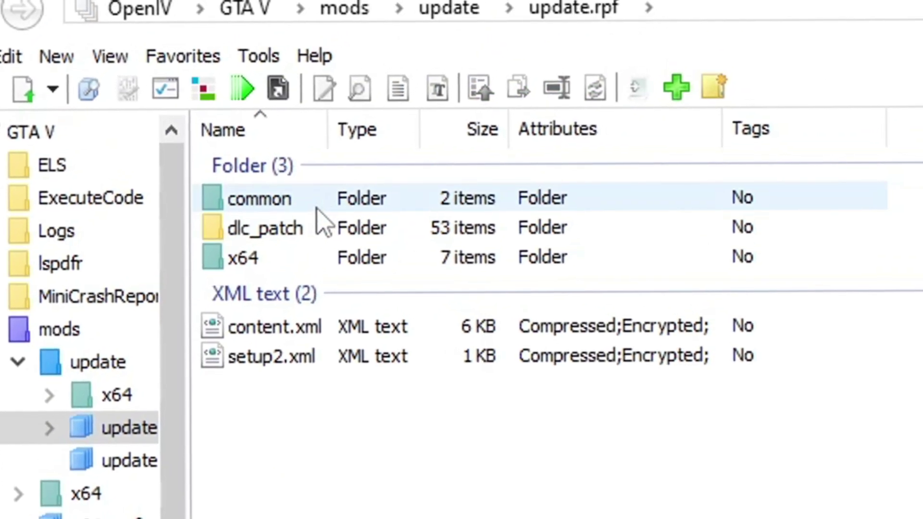
{"action": "double_click", "coordinate": [303, 134]}
{"action": "double_click", "coordinate": [274, 214]}
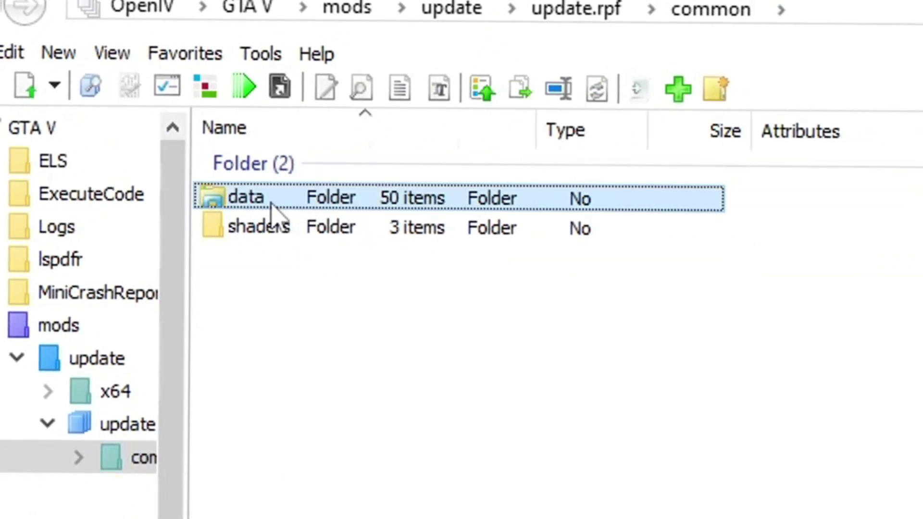
Copy gameconfig.xml from the archive into OpenIV's data folder beside the existing XML files, and close the archive
{"action": "scroll", "coordinate": [394, 409], "scroll_direction": "down", "scroll_amount": 10}
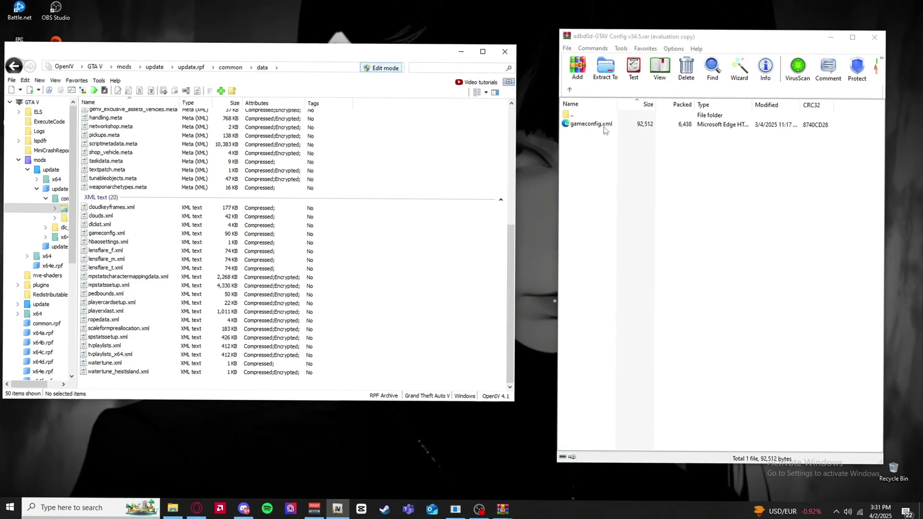
{"action": "left_click_drag", "start_coordinate": [332, 50], "coordinate": [363, 49]}
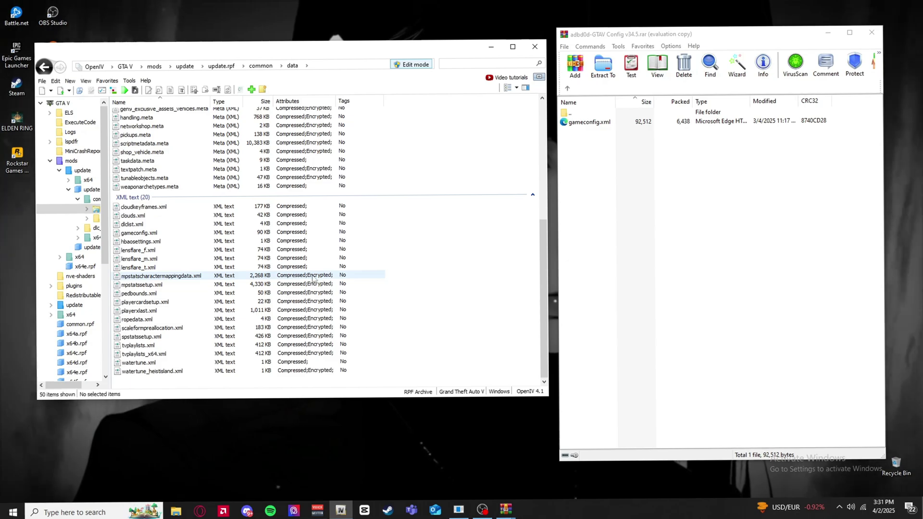
{"action": "left_click_drag", "start_coordinate": [602, 126], "coordinate": [527, 212]}
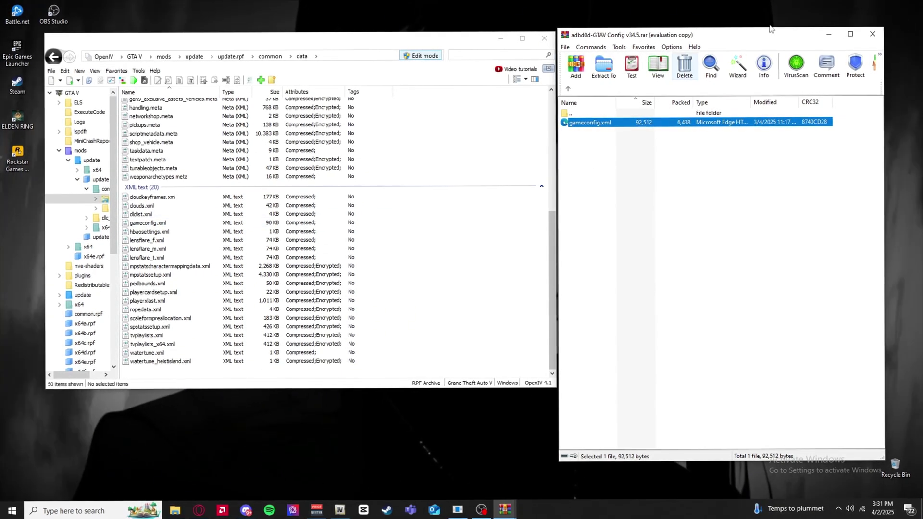
{"action": "left_click", "coordinate": [874, 37]}
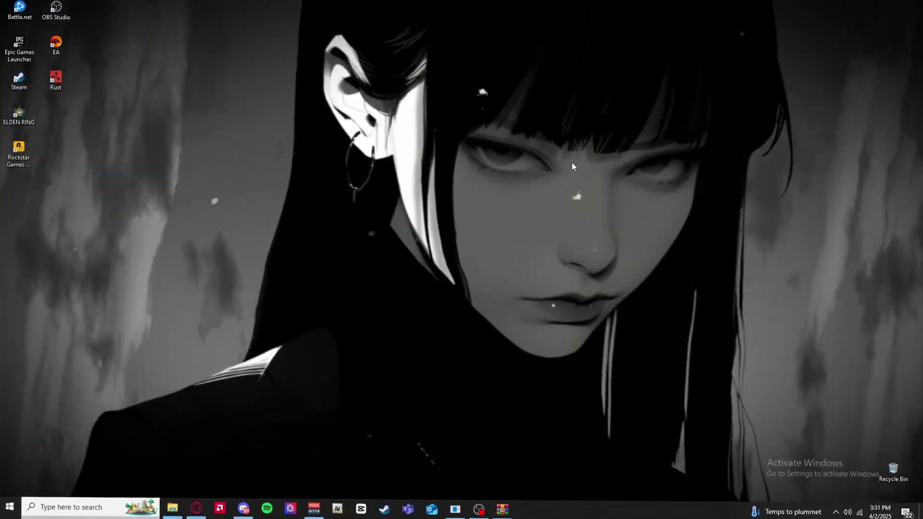